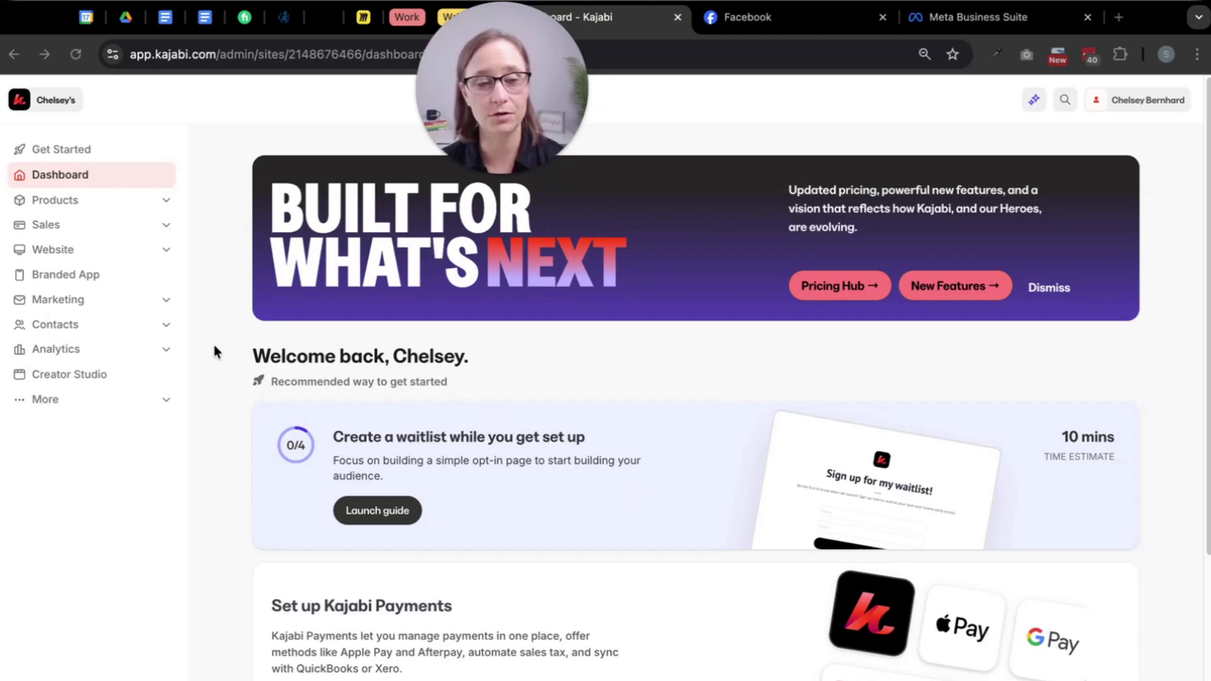
Go to Marketing > Universal Inbox and start connecting Facebook as a channel.
click(162, 308)
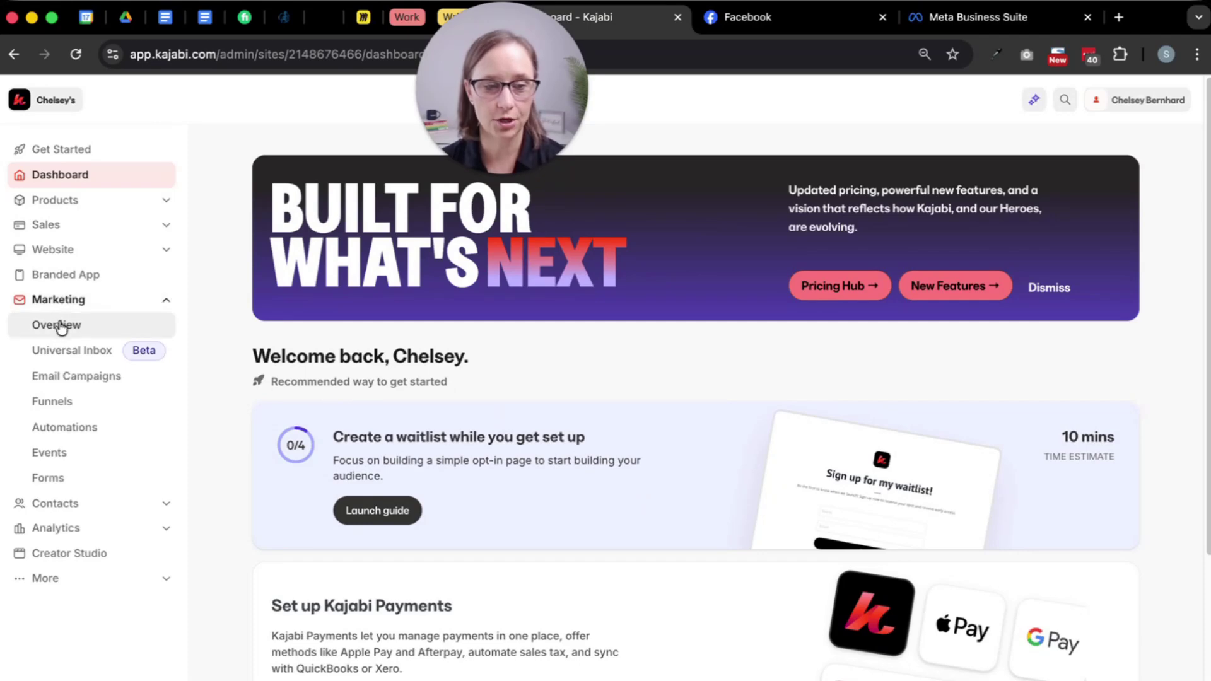
click(85, 364)
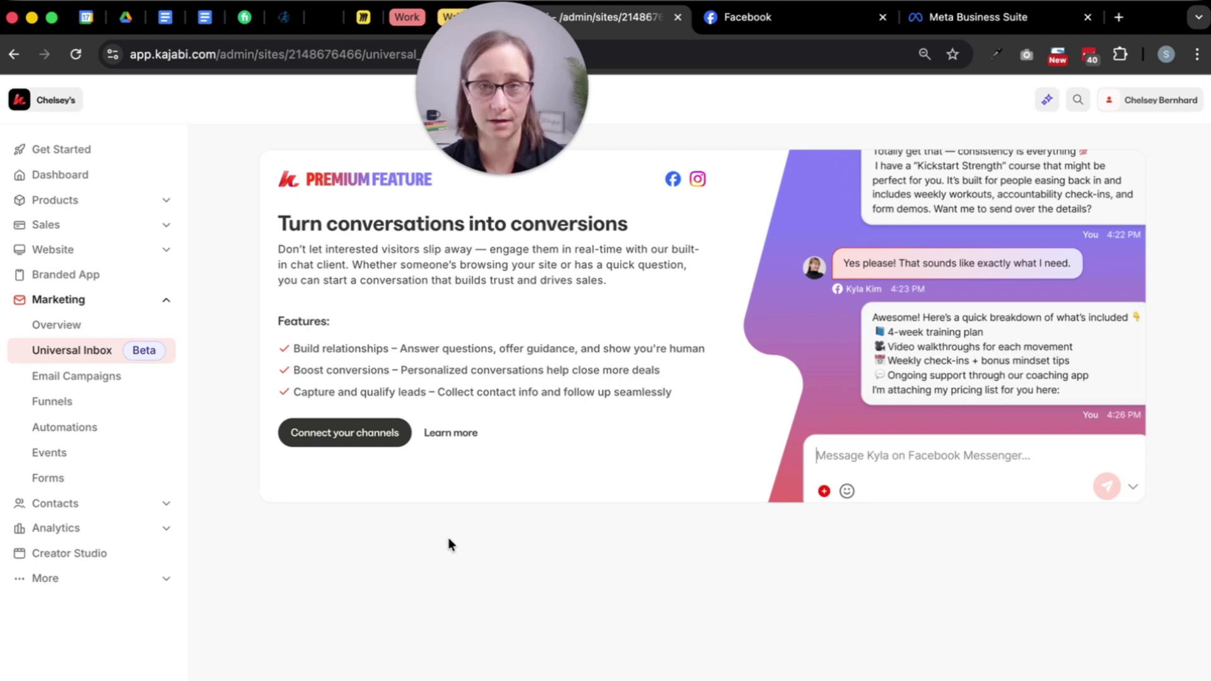
click(376, 437)
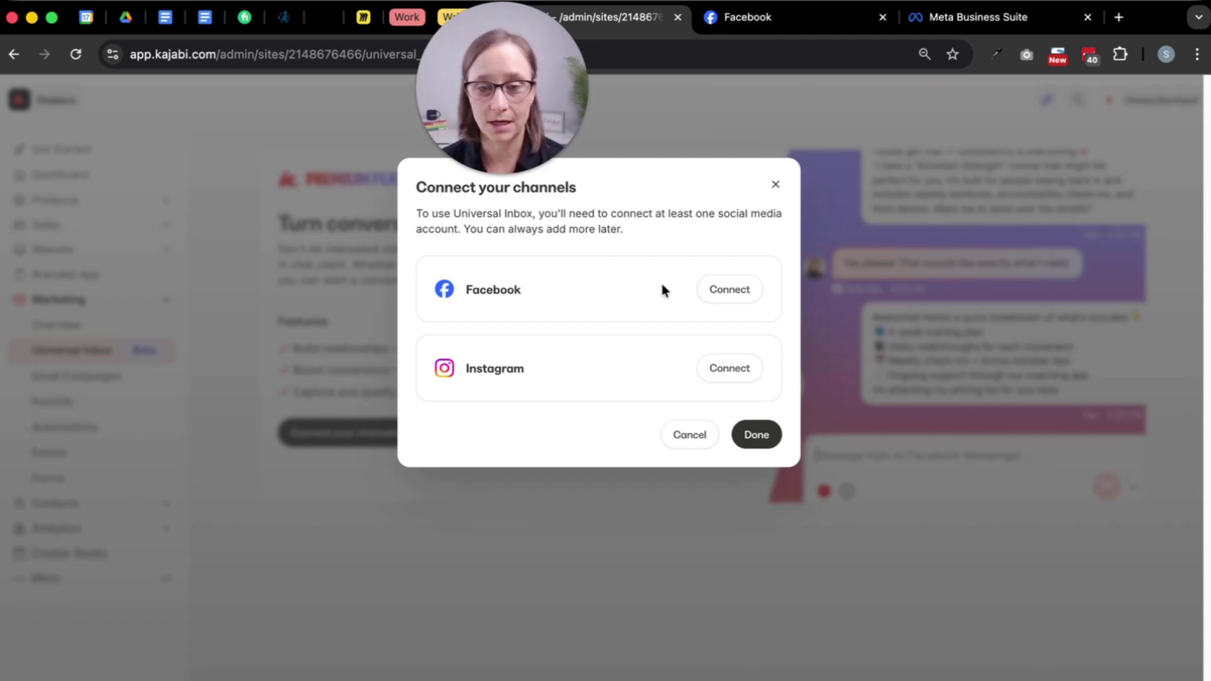
Approve the Facebook login for Kajabi and finish connecting the channel.
click(730, 289)
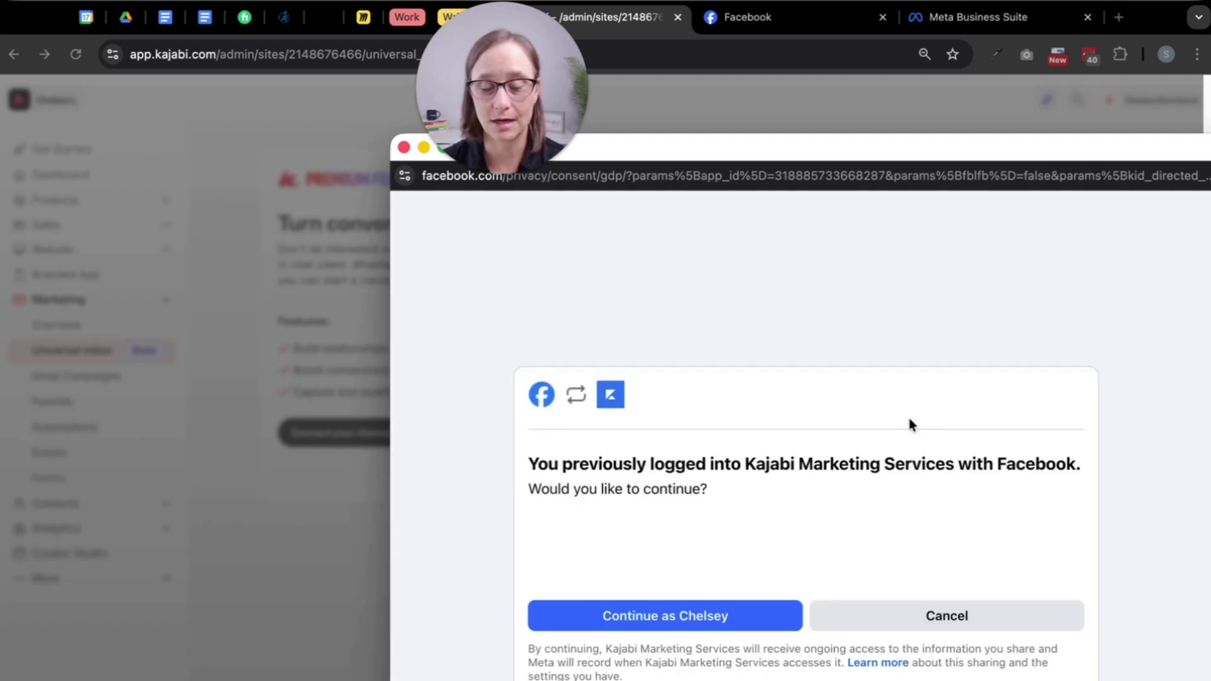
click(742, 616)
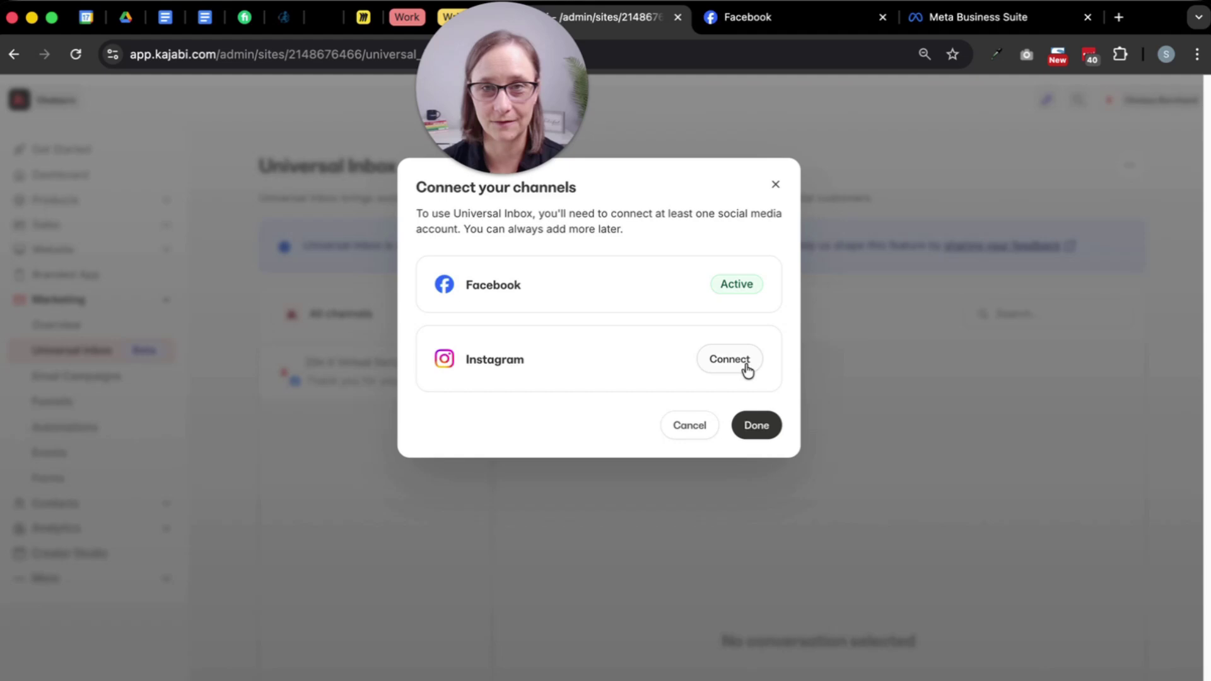
click(753, 431)
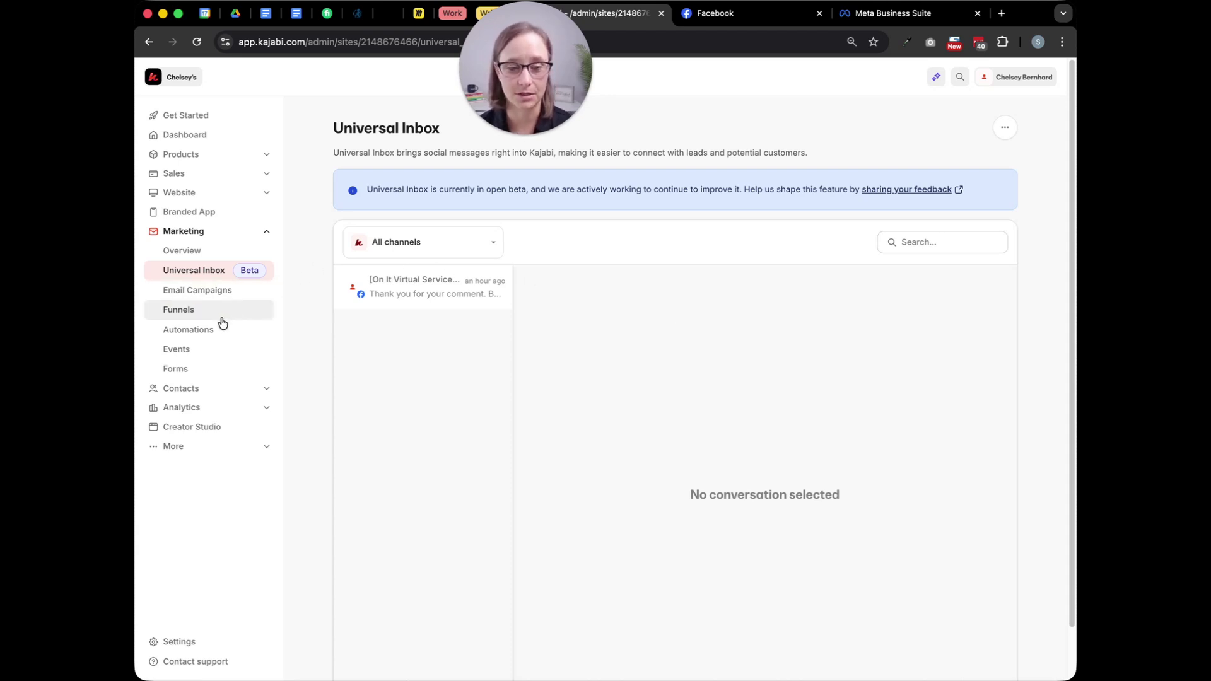
Create a new automation in Marketing > Automations from the Facebook comment-to-conversation blueprint.
click(195, 334)
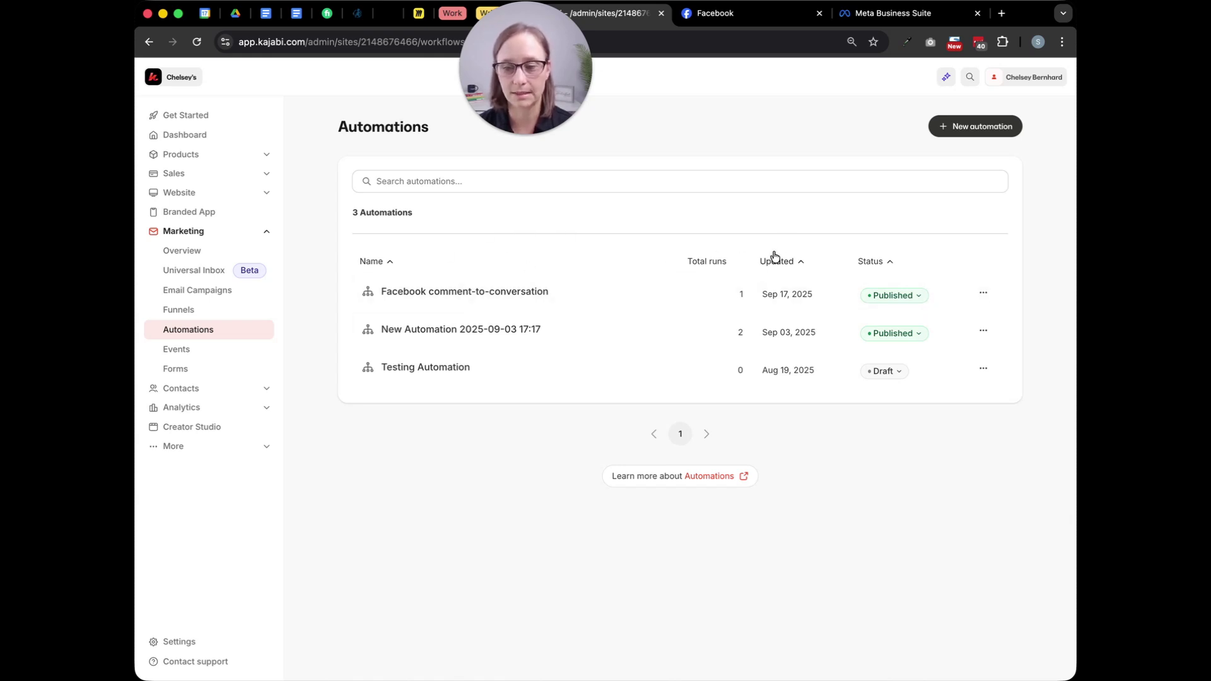
click(997, 126)
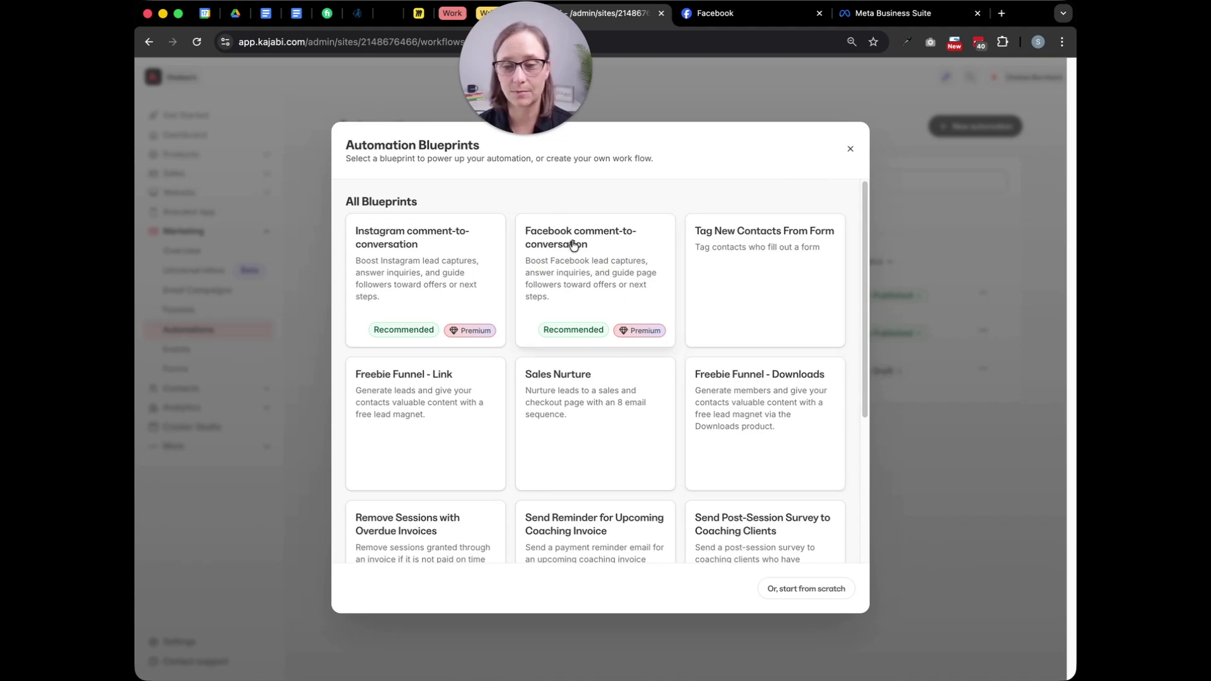
click(581, 262)
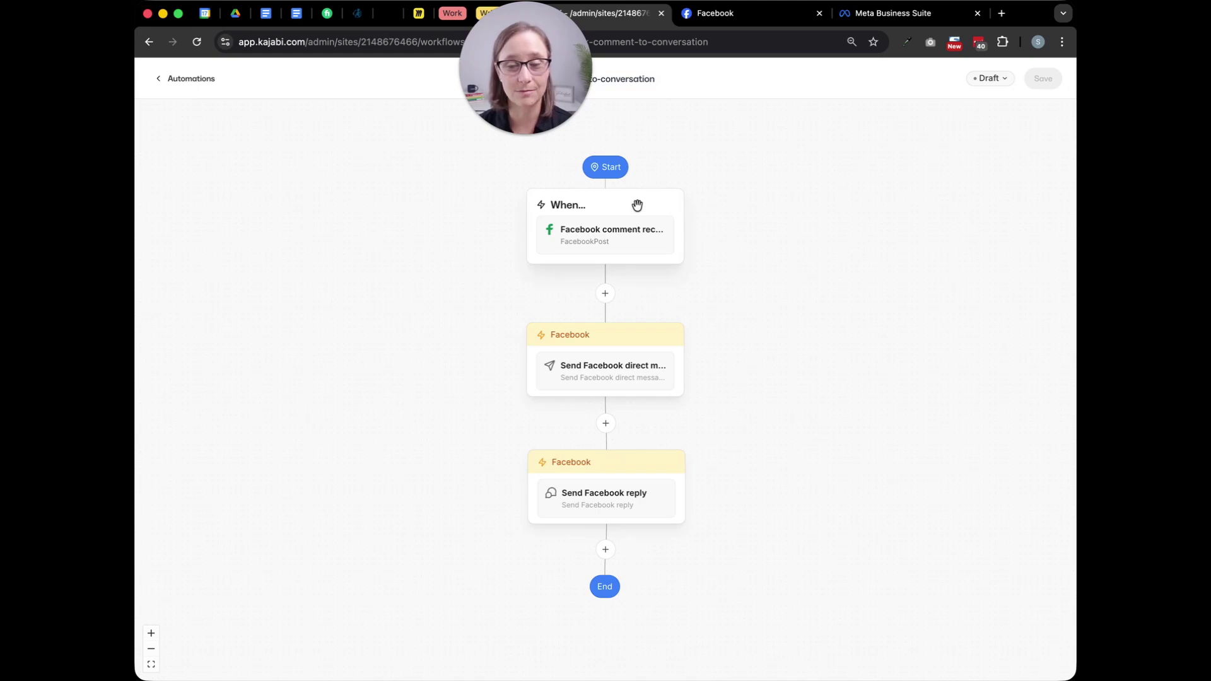
Point the comment trigger at the business page's Kajabi pricing-update post.
click(620, 235)
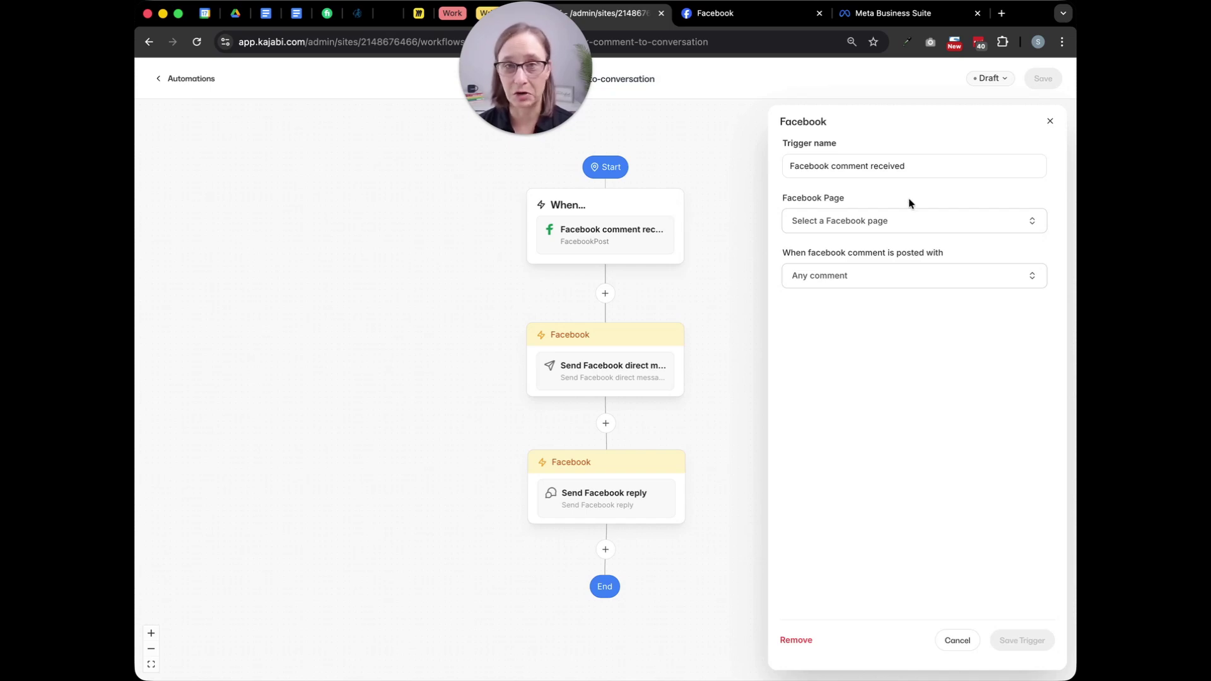
click(862, 222)
click(873, 276)
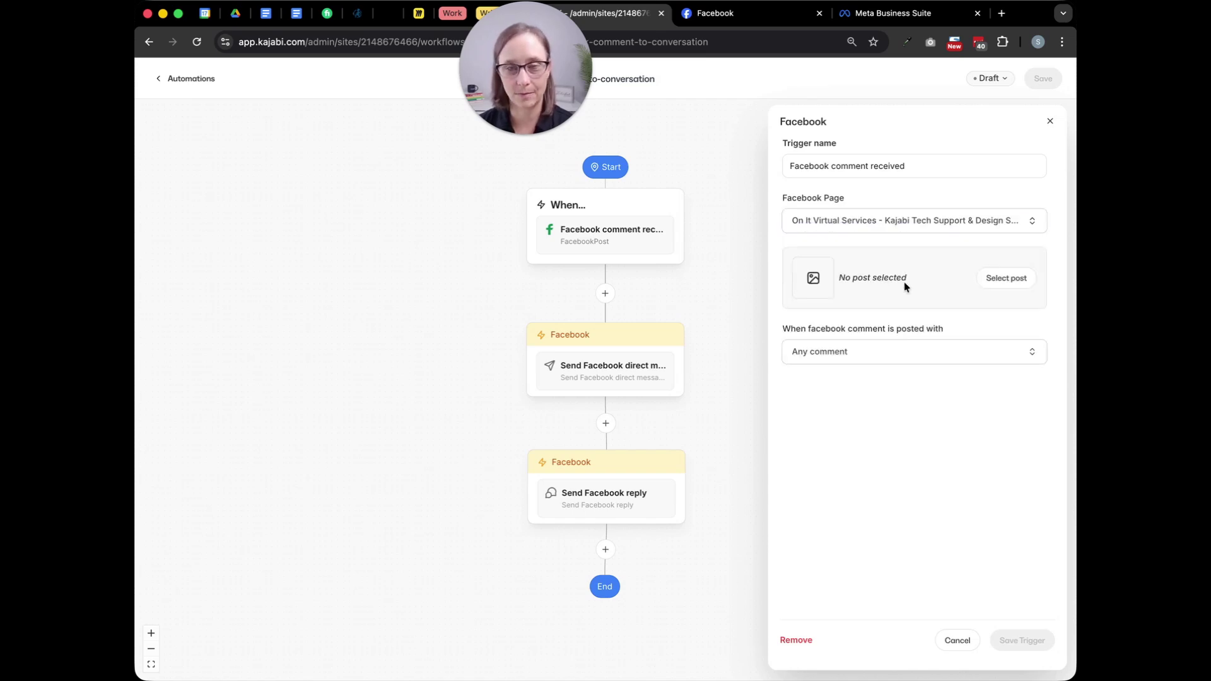
click(987, 275)
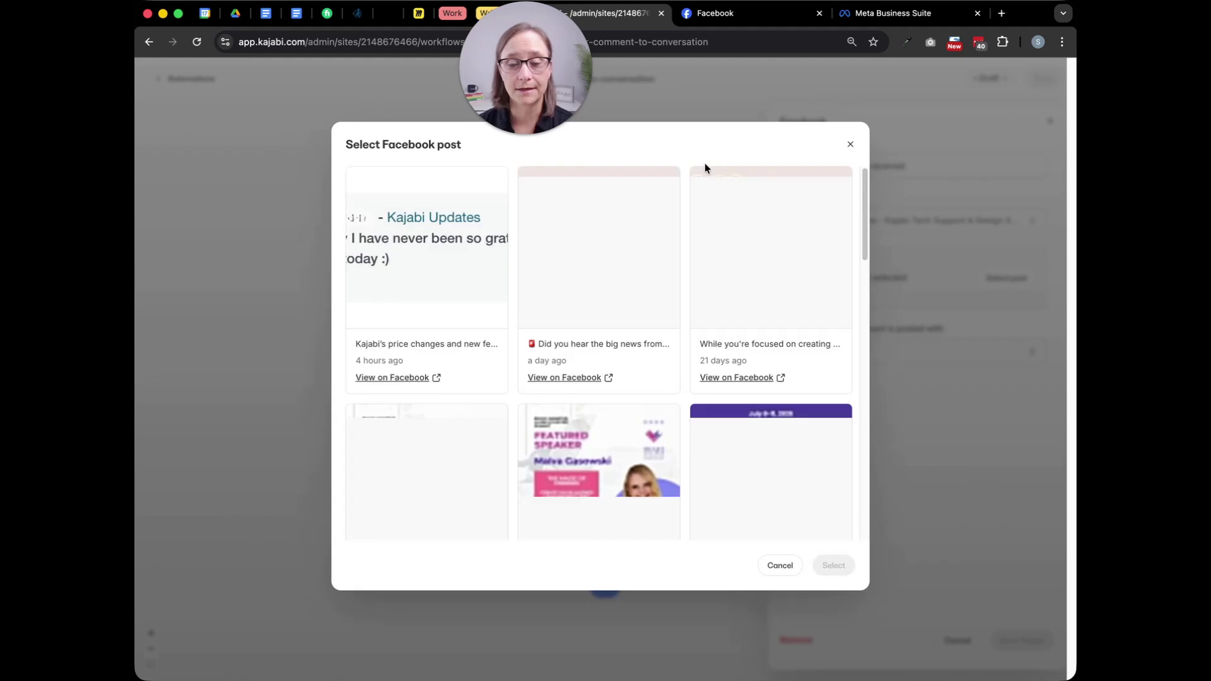
click(592, 249)
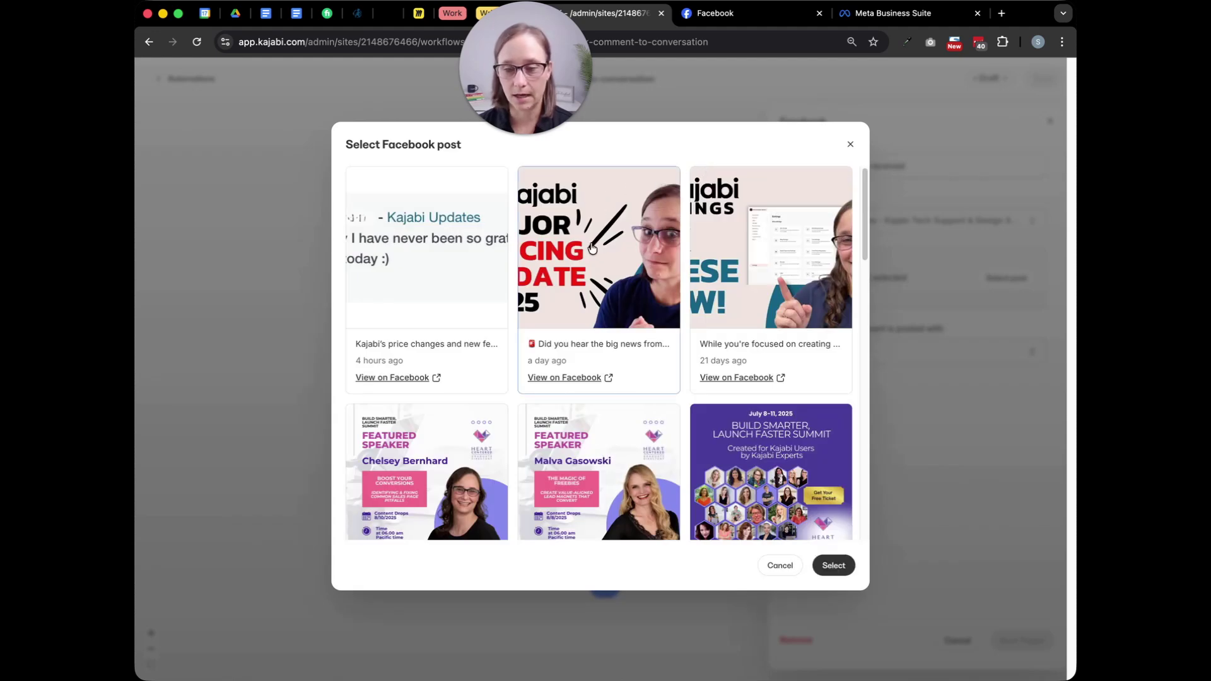
click(838, 567)
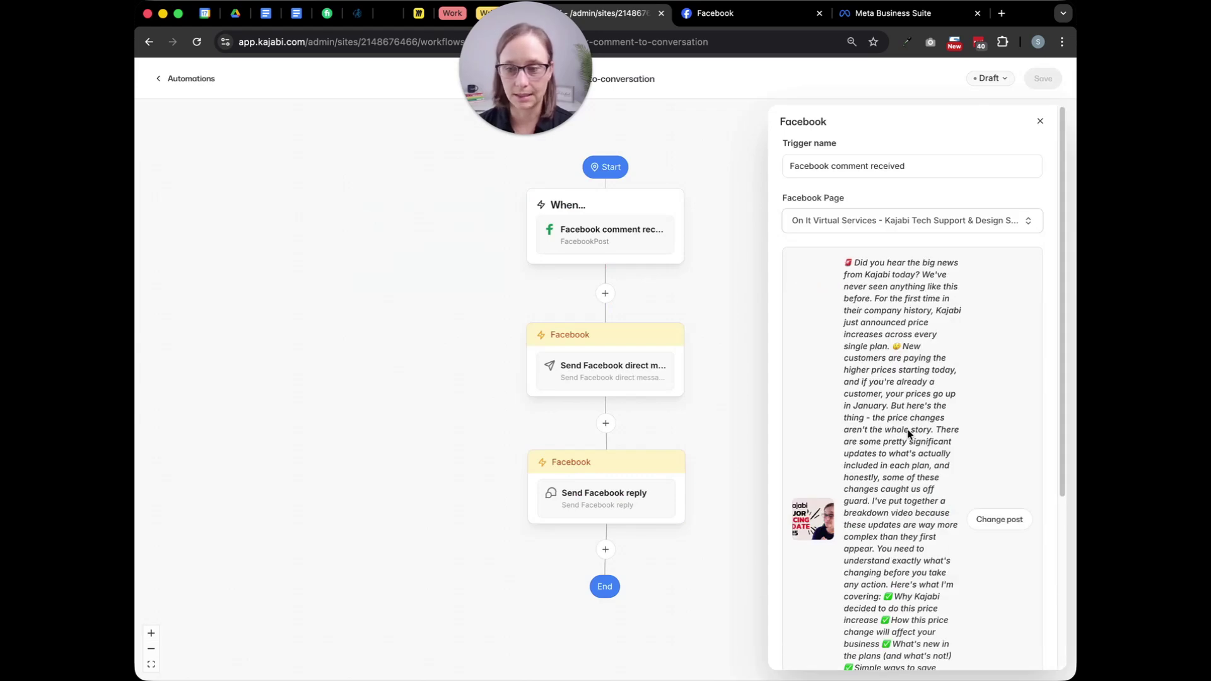
Limit the trigger to comments containing the keyword 'Awesome' and save it.
scroll(950, 290, down, 5)
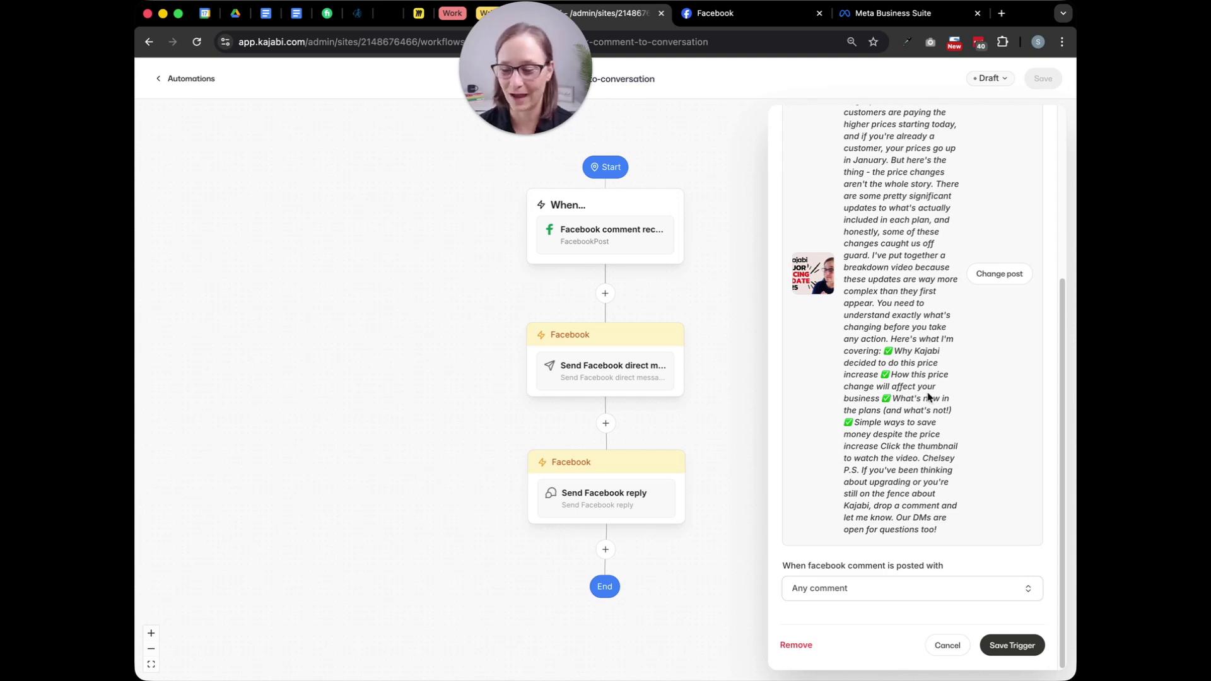
click(867, 591)
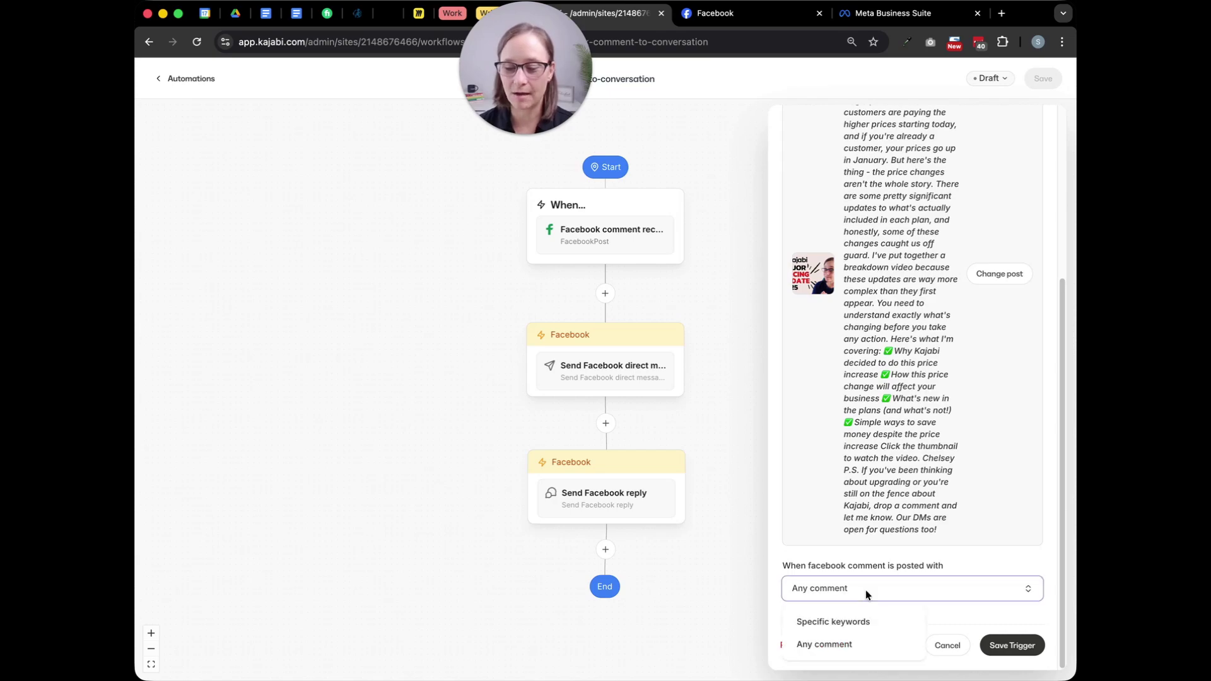
click(832, 623)
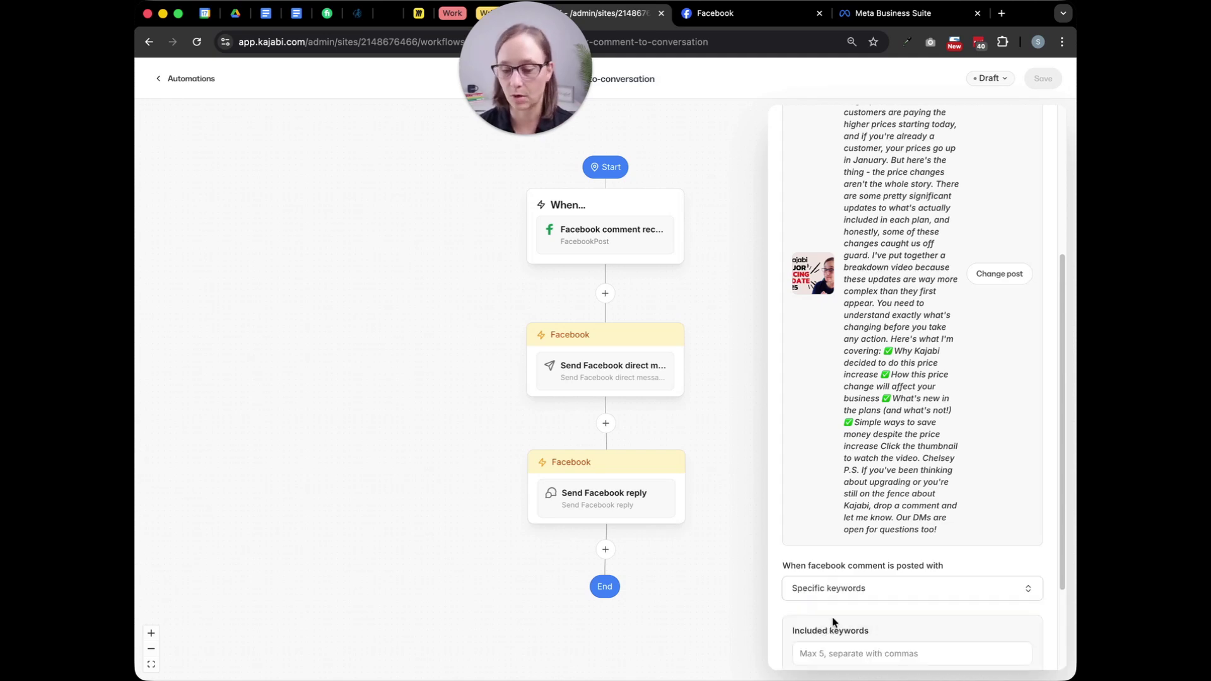
scroll(890, 564, down, 2)
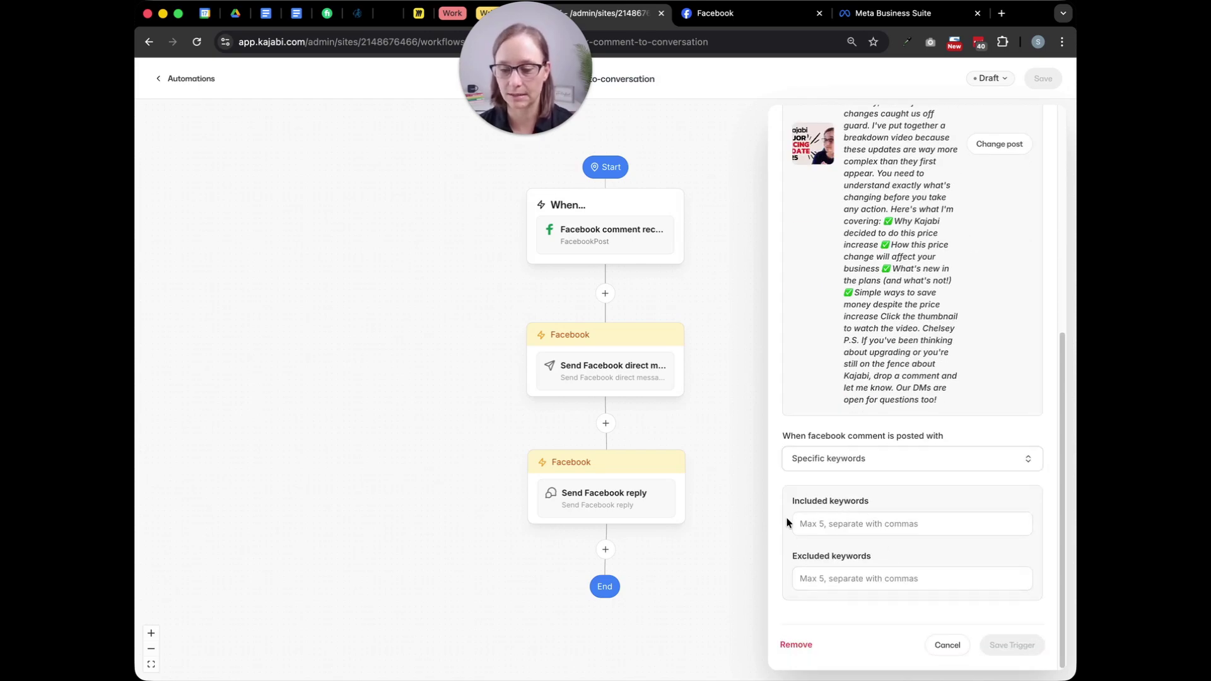
click(806, 523)
click(885, 557)
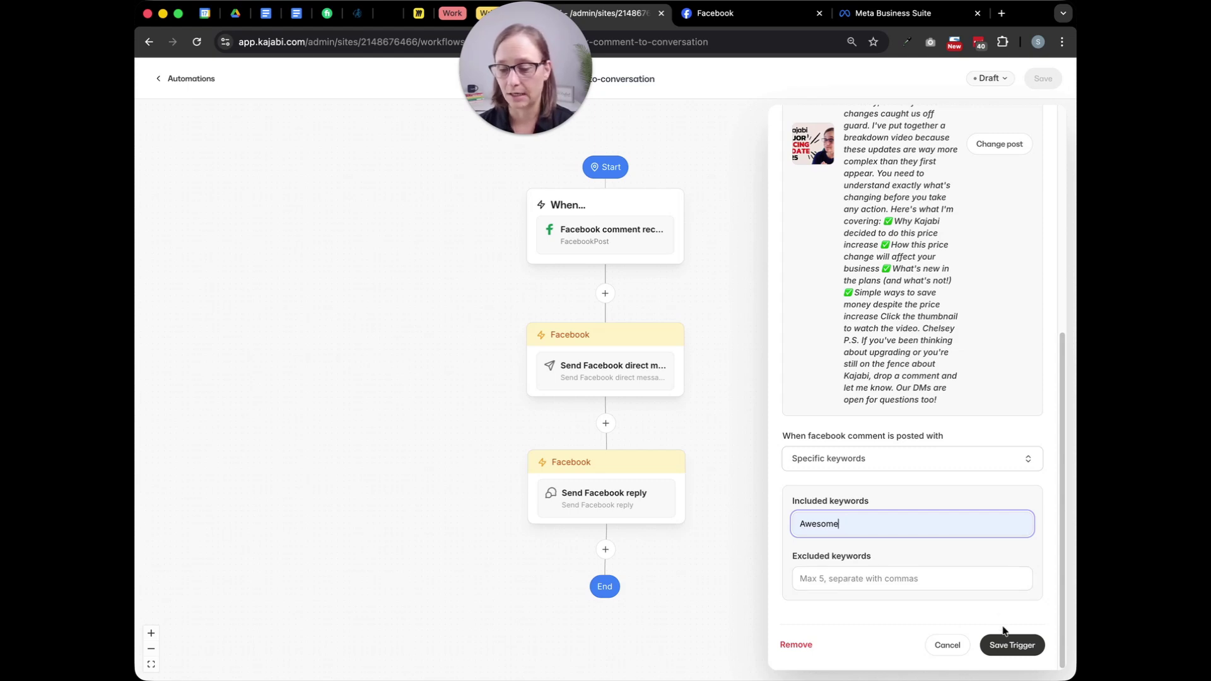
click(1003, 647)
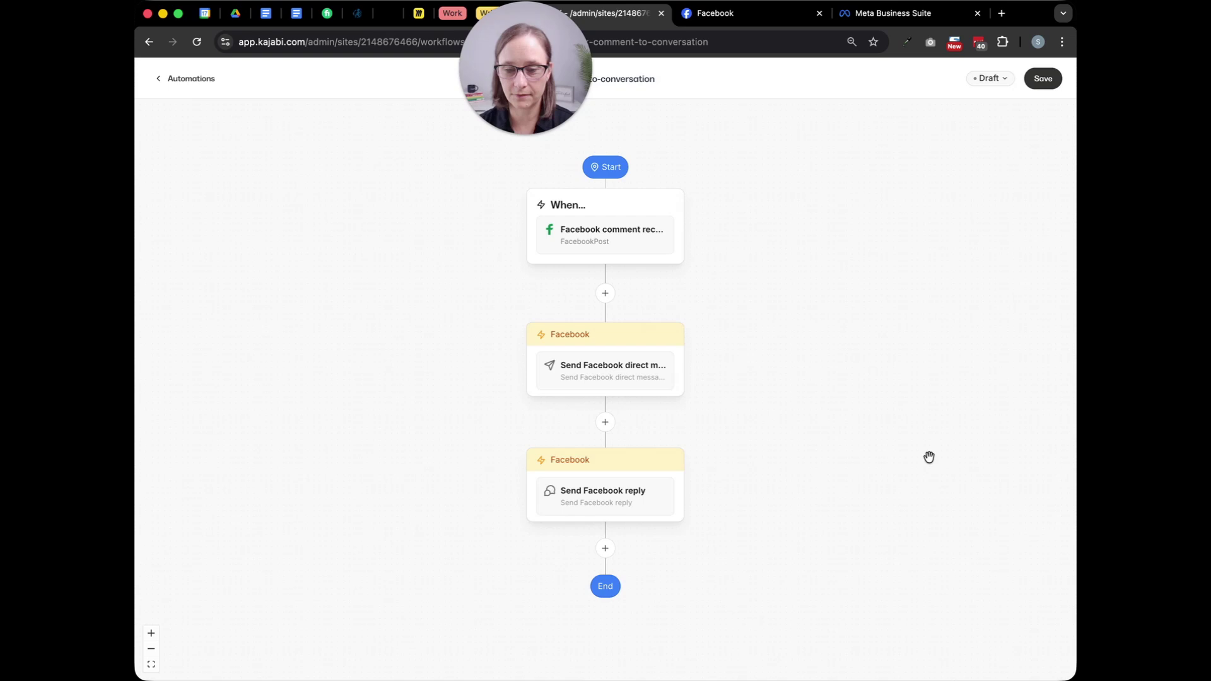
Replace the default direct message with 'Here's your Free Checklist! Hope it help you!'.
click(614, 365)
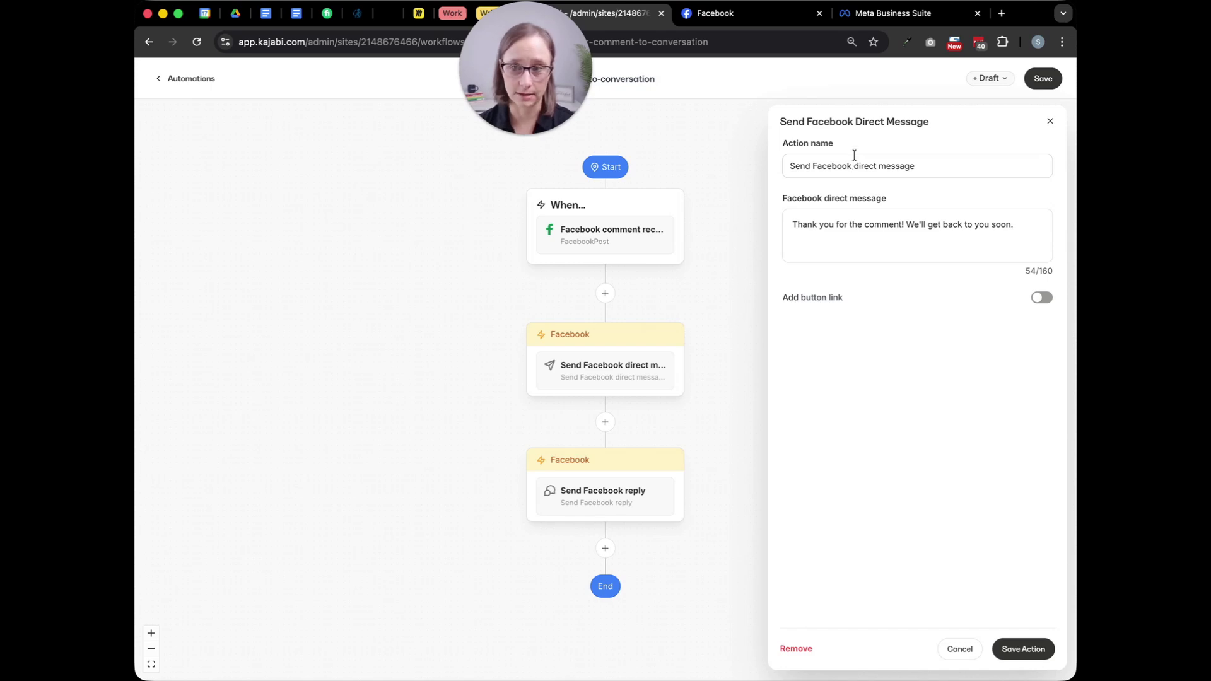
drag(969, 225, 792, 225)
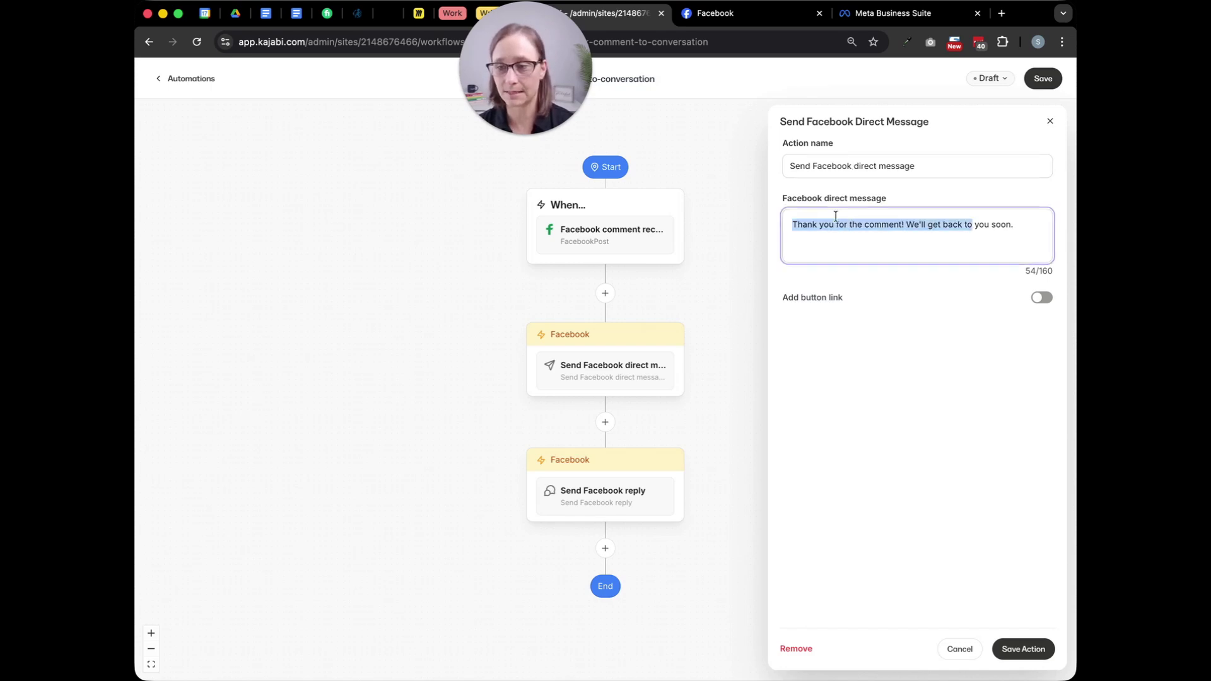
click(1036, 228)
drag(1036, 230, 785, 223)
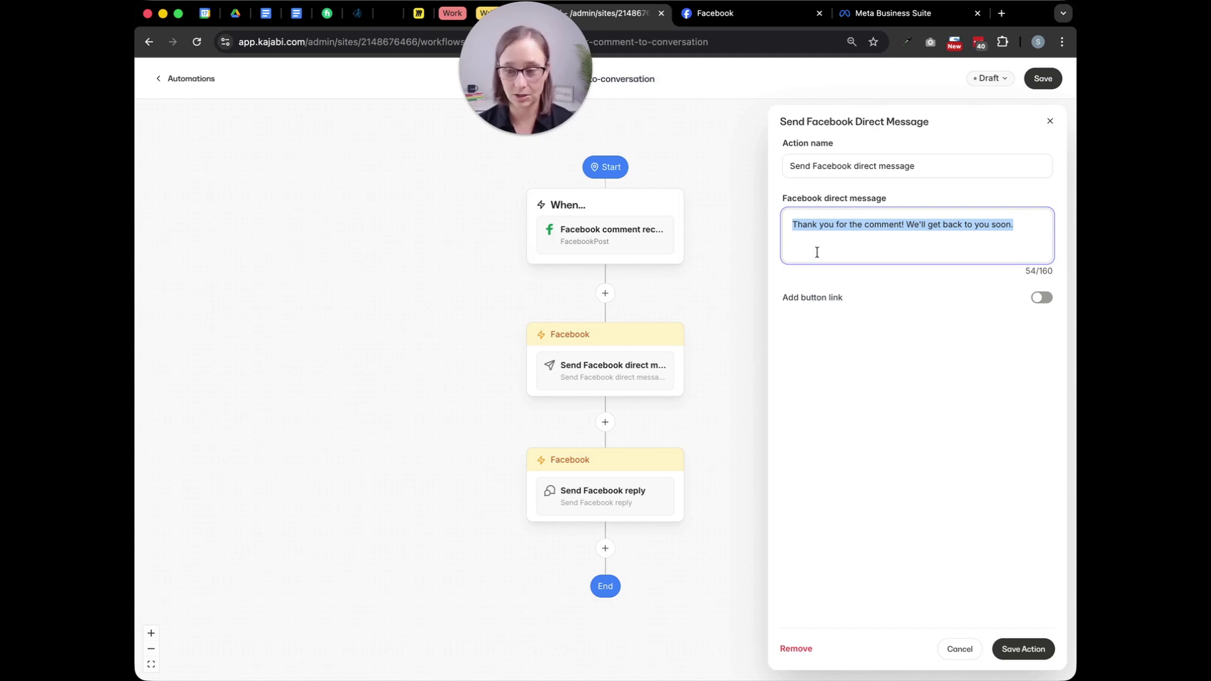
key(BackSpace)
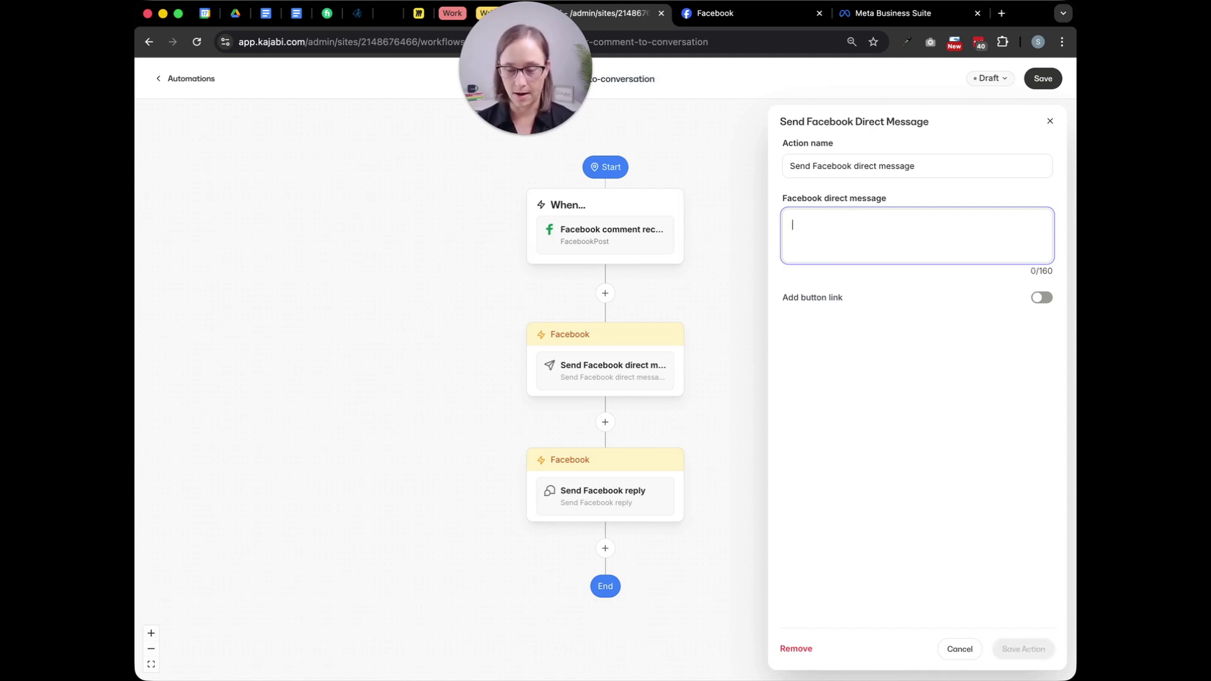
text(T)
key(BackSpace)
text(H)
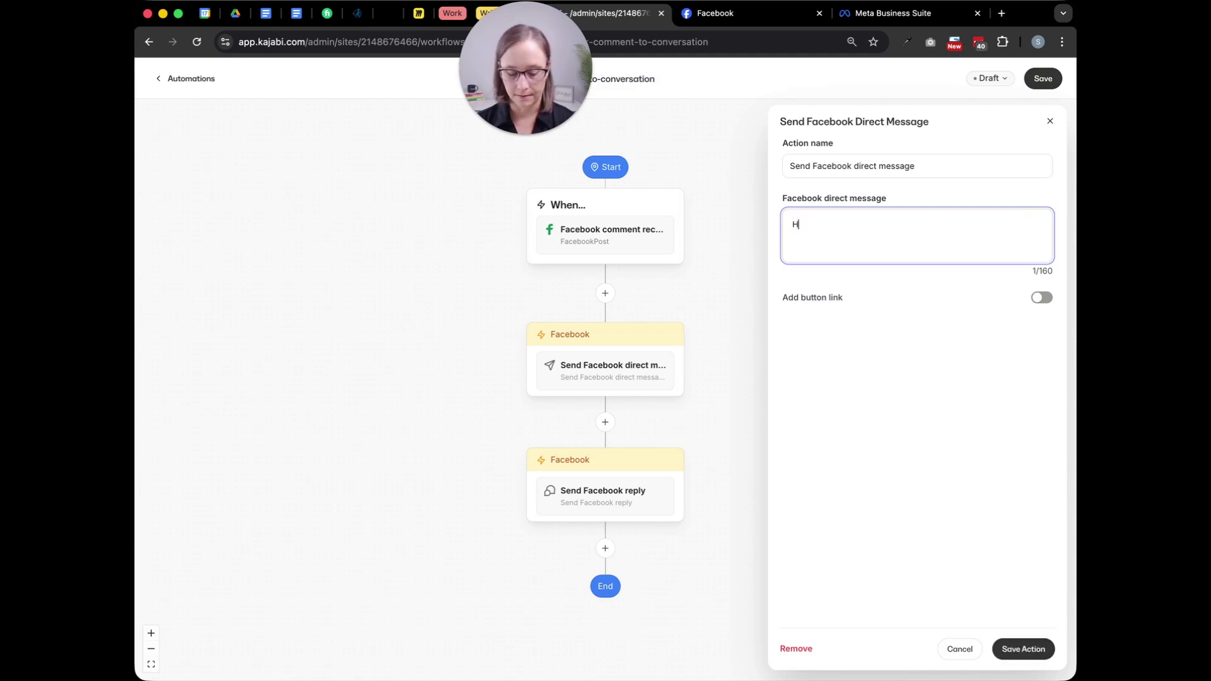
text(ere's )
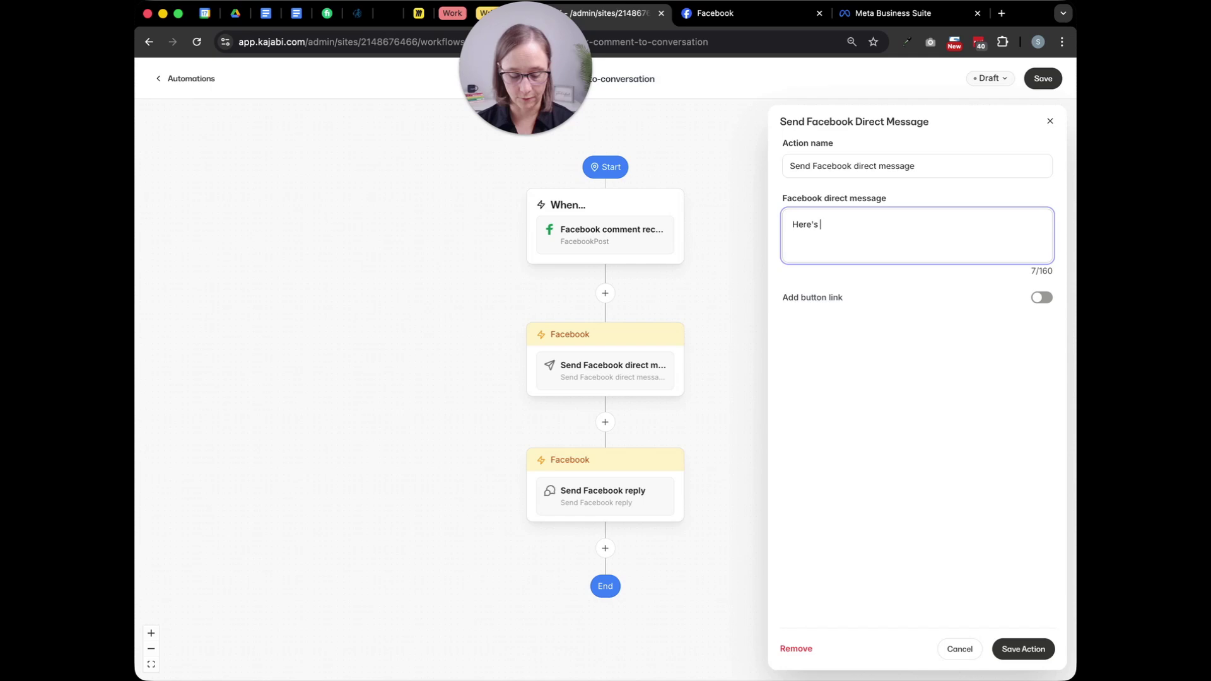
text(your F)
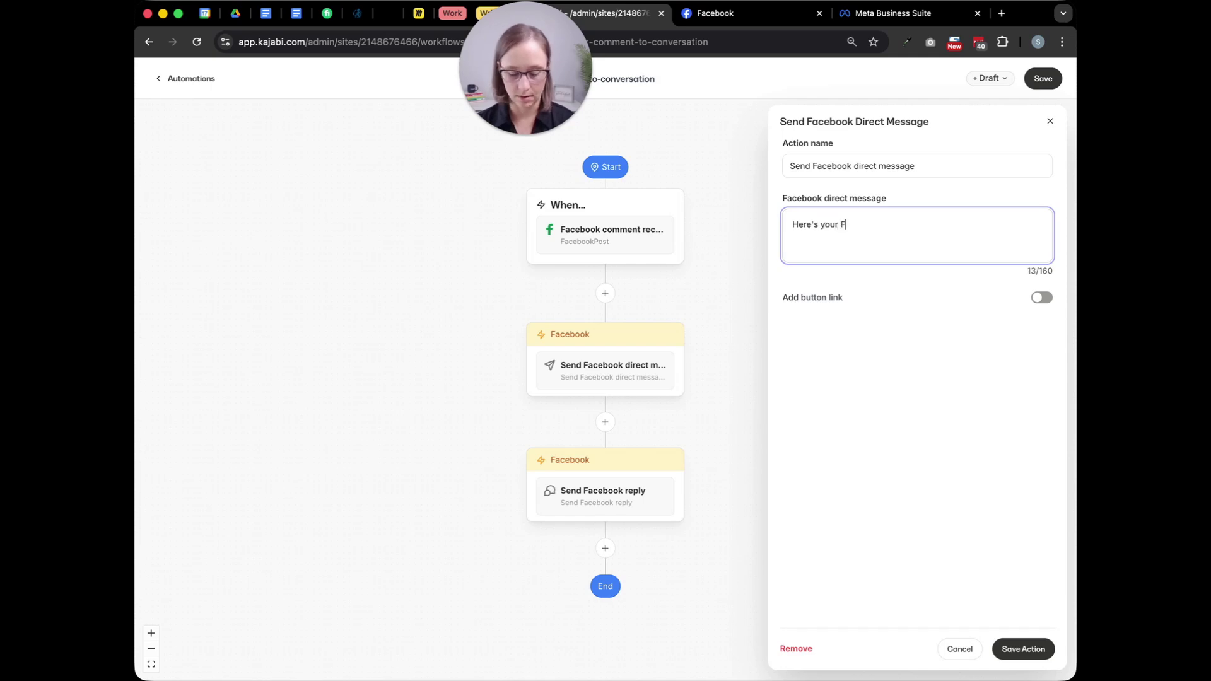
text(reebie Che)
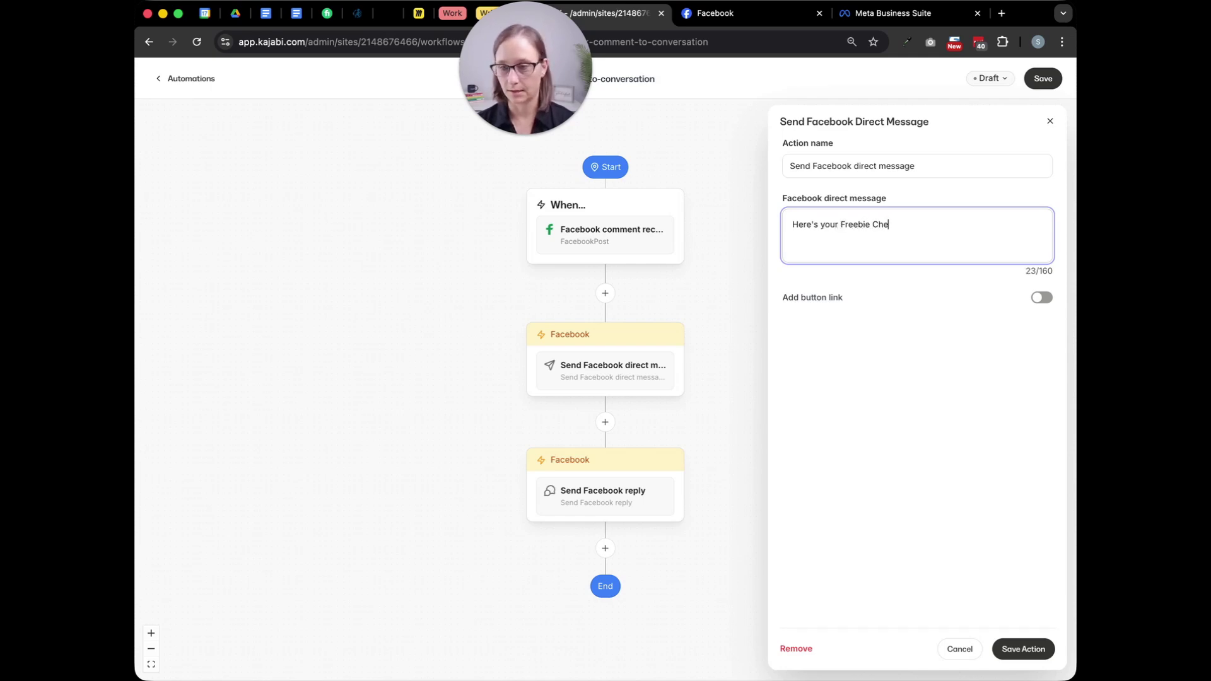
text(kl)
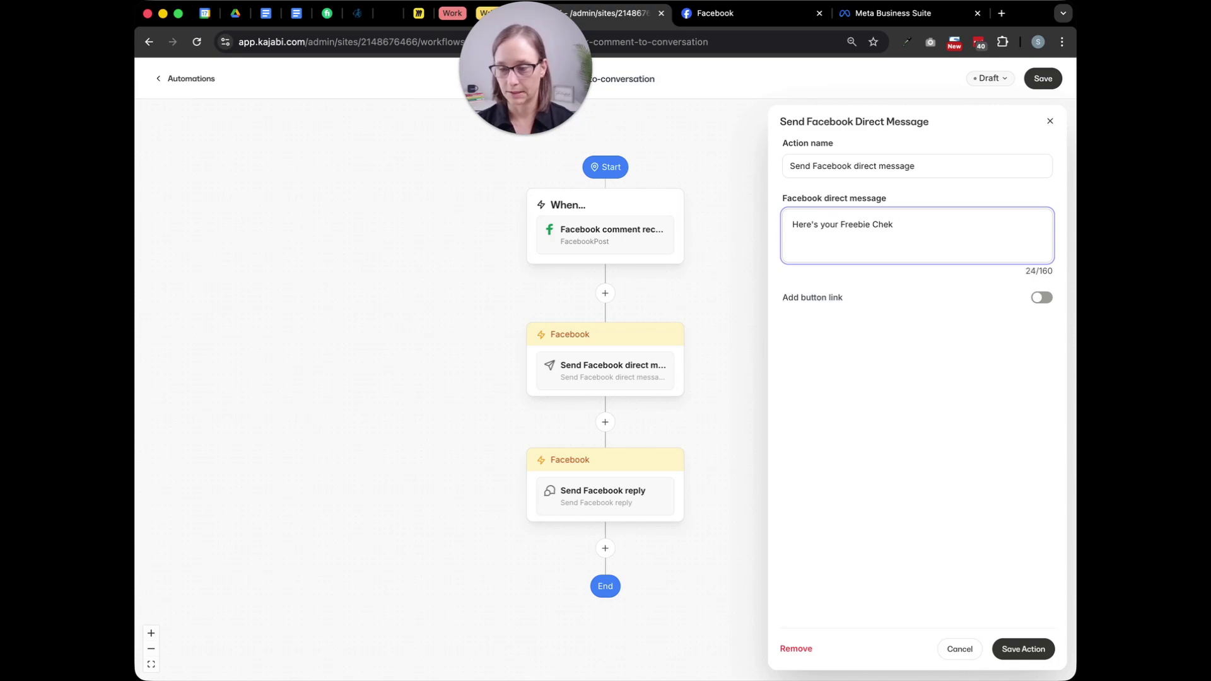
key(BackSpace)
key(BackSpace)
key(BackSpace)
key(BackSpace)
key(BackSpace)
key(BackSpace)
key(BackSpace)
key(BackSpace)
text(Che)
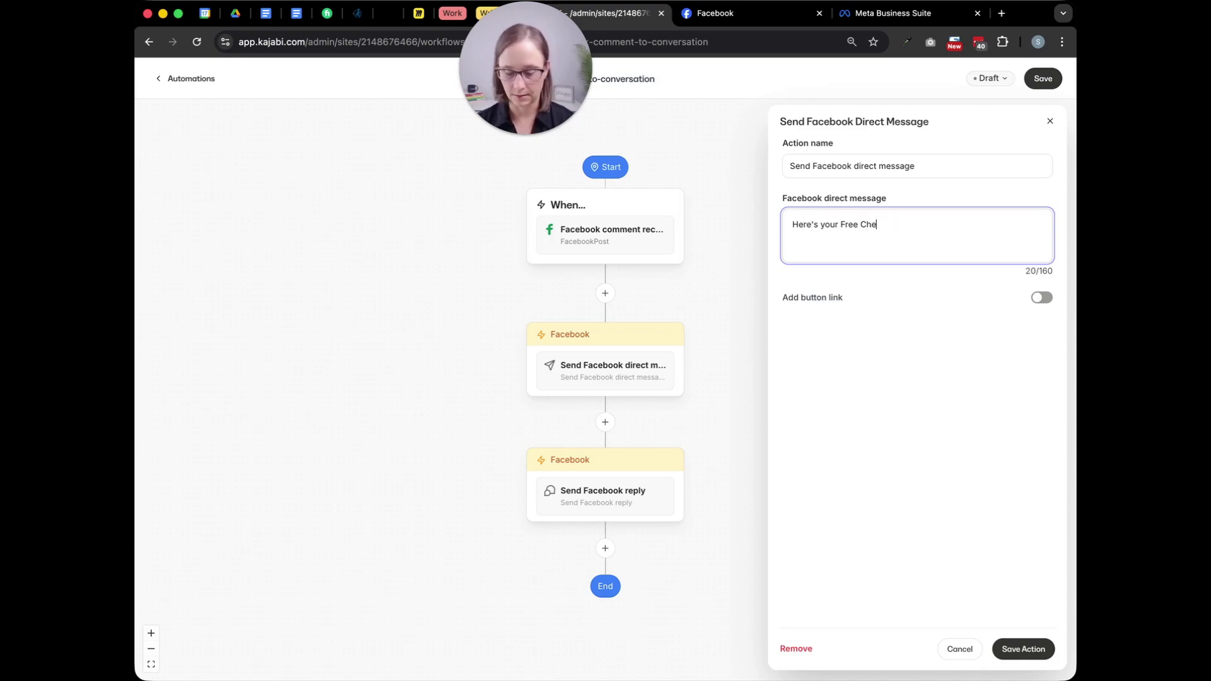
text(cklist! )
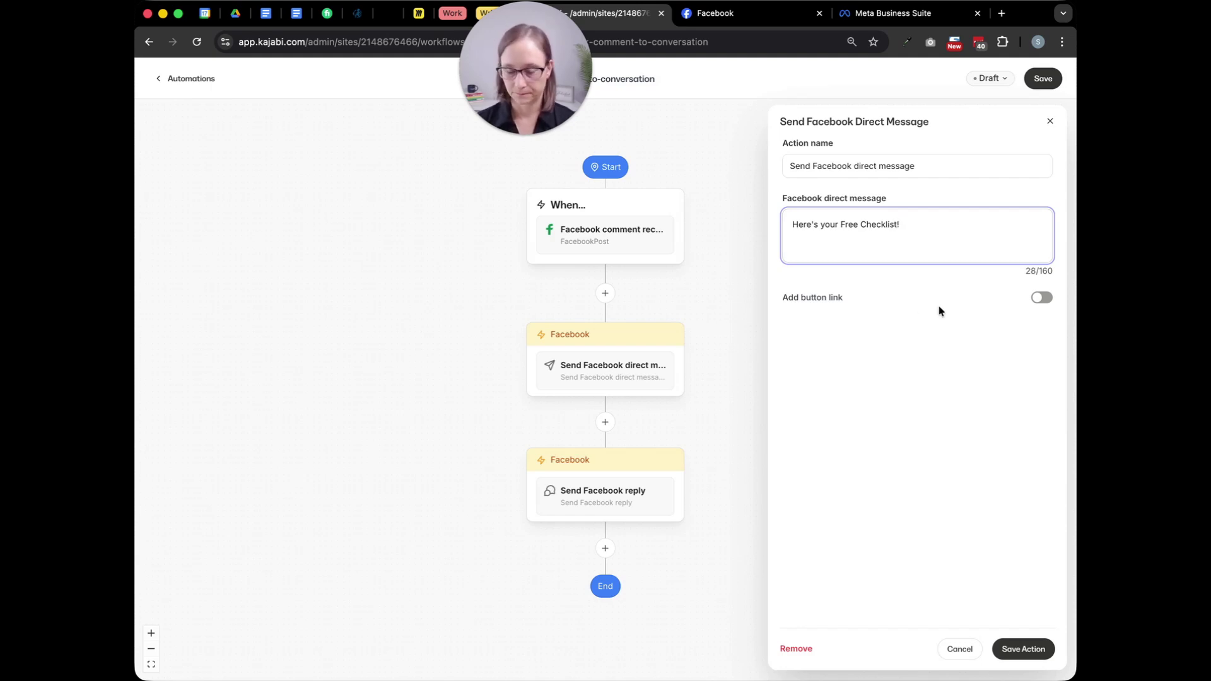
text(Hope it he)
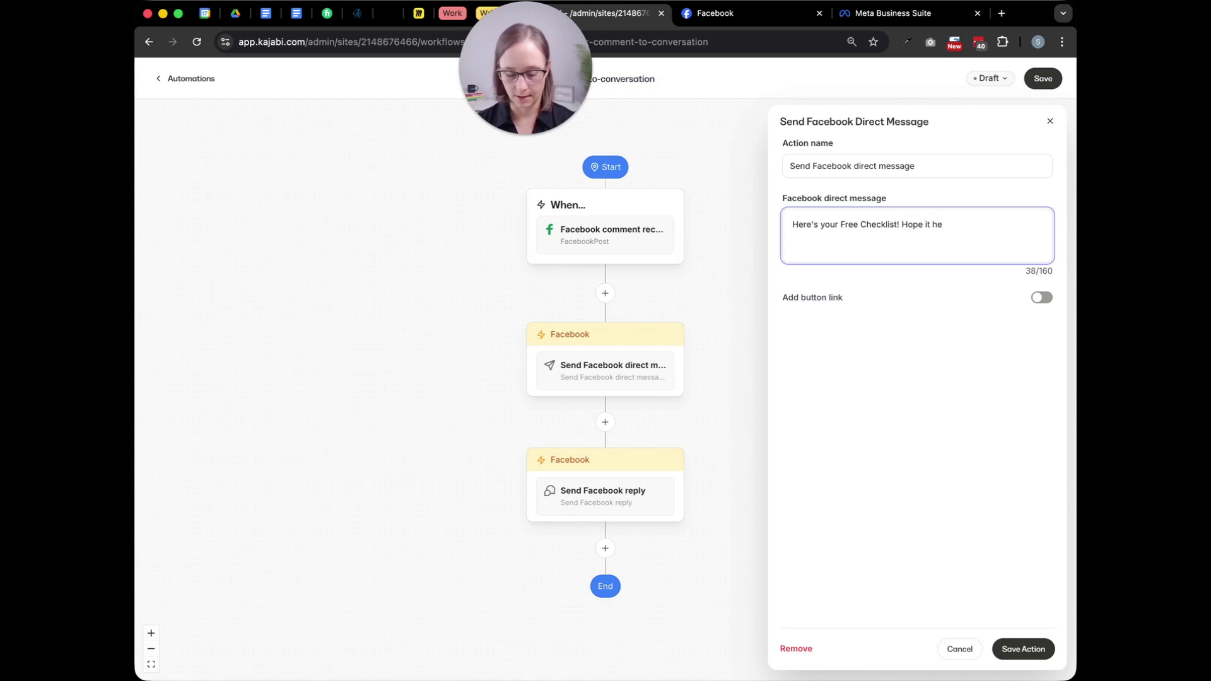
text(lp you!)
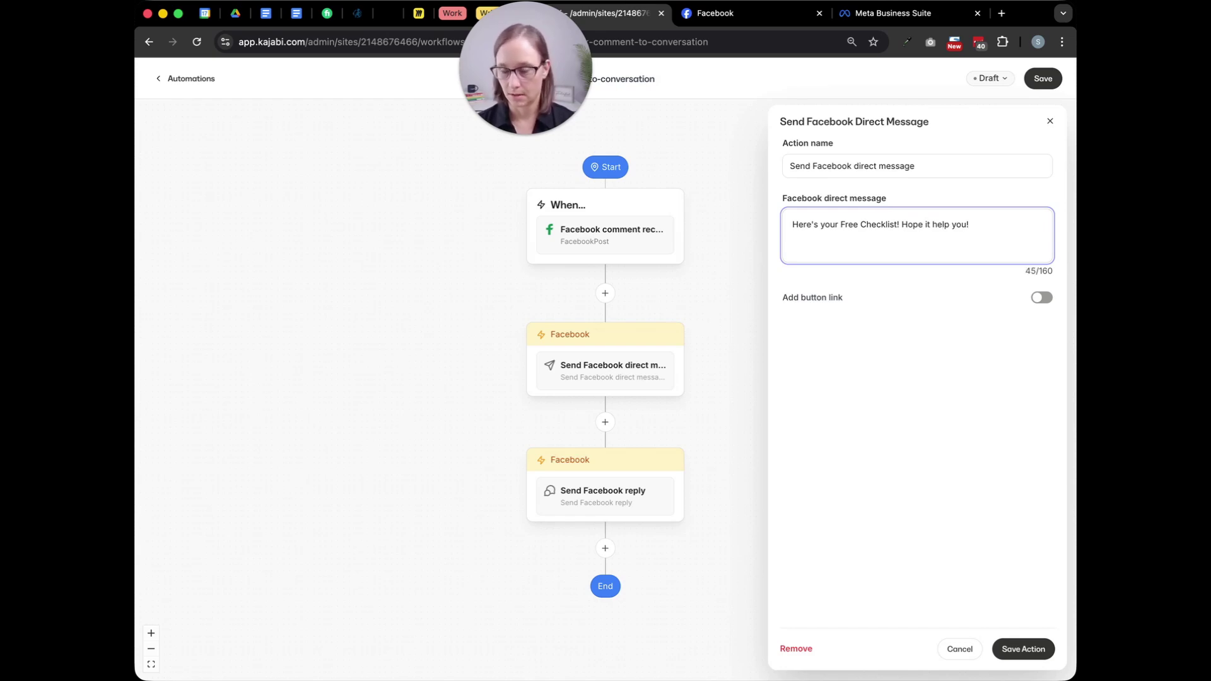
Add a button link to the direct message, with link type Custom link.
click(1041, 297)
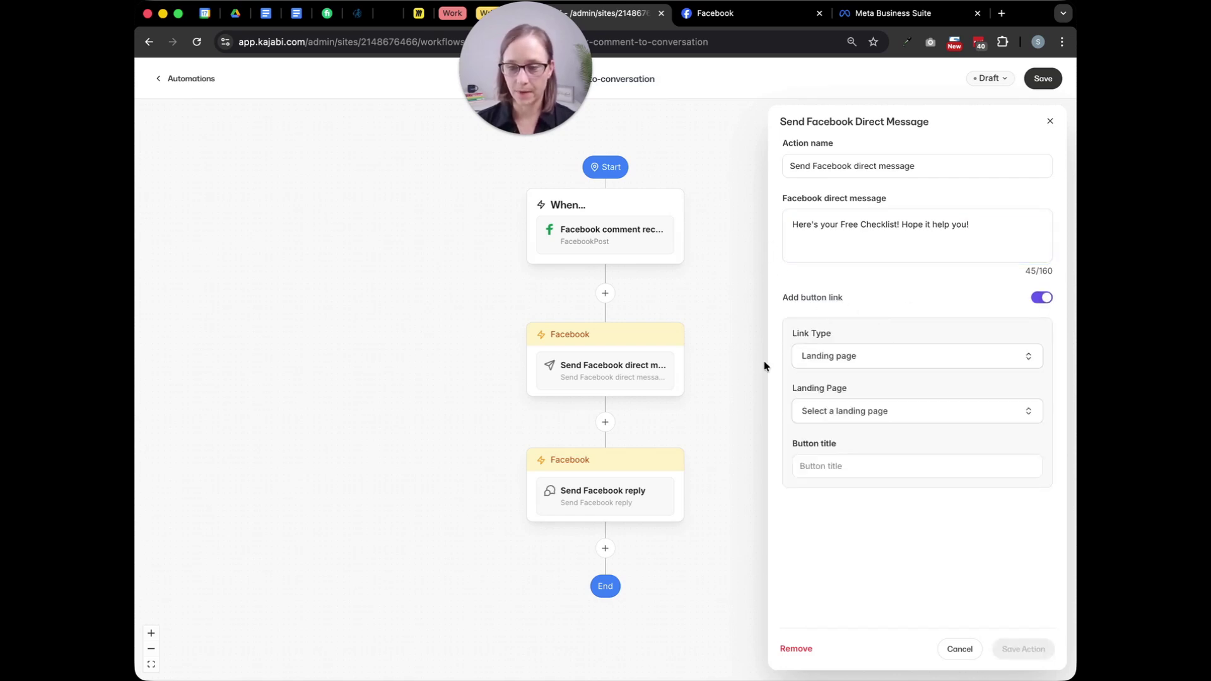
click(849, 356)
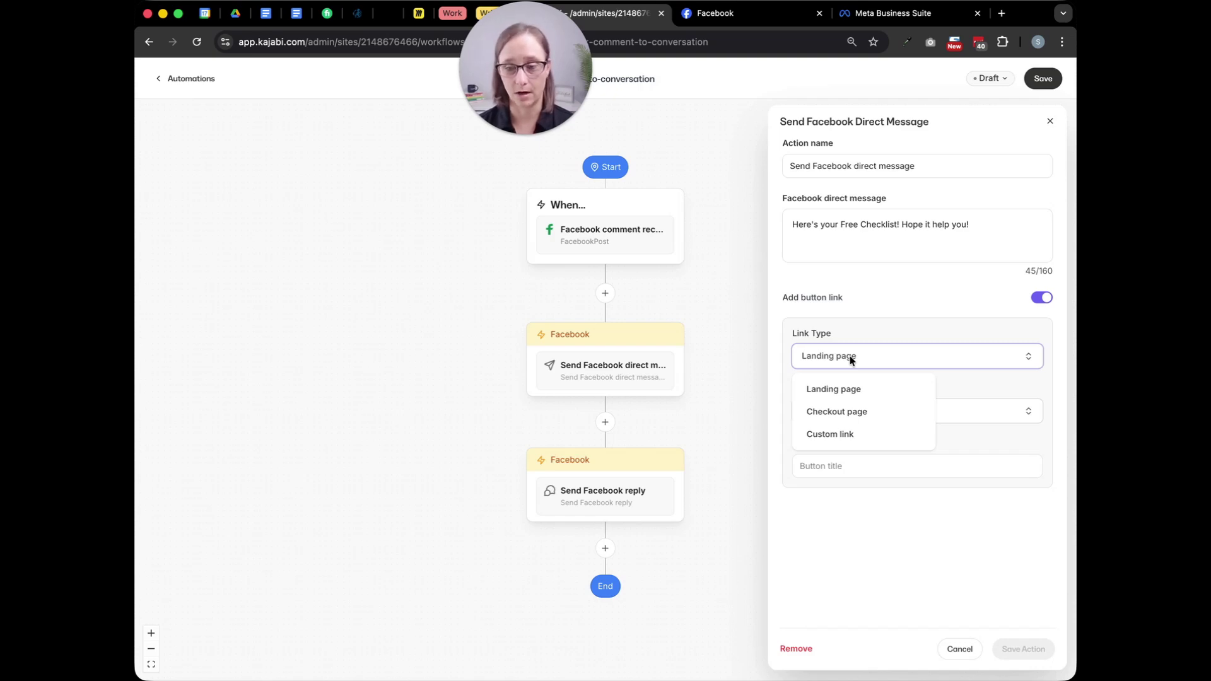
click(875, 395)
click(883, 409)
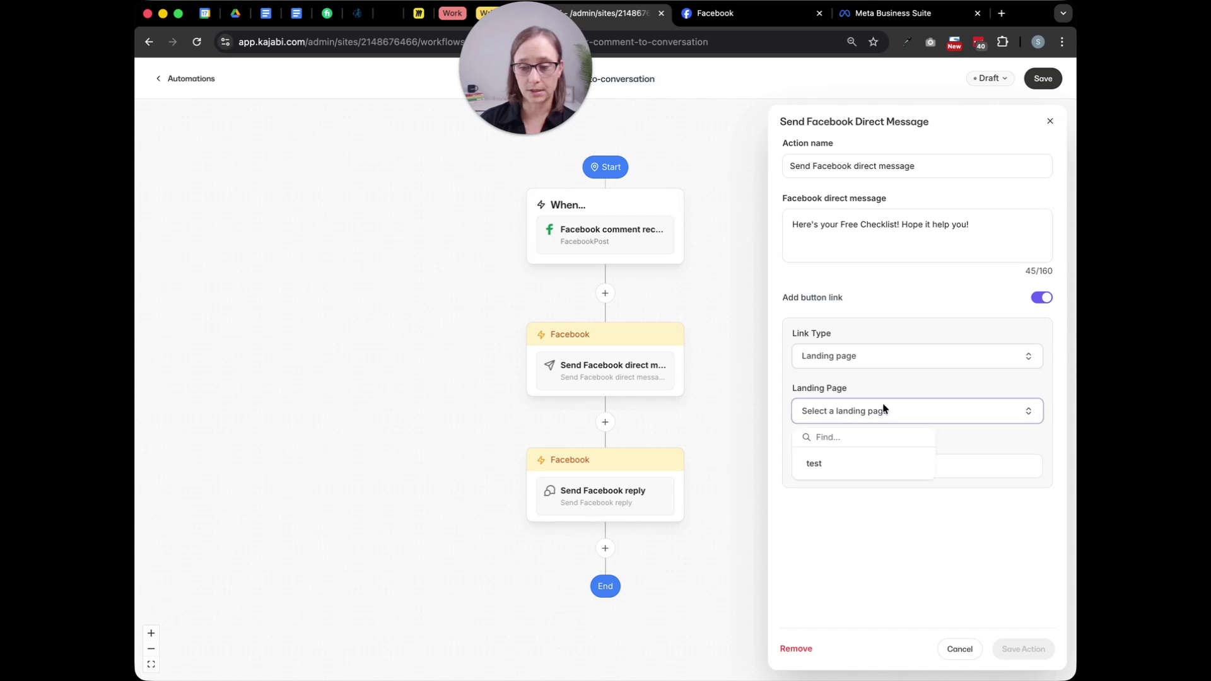
click(876, 391)
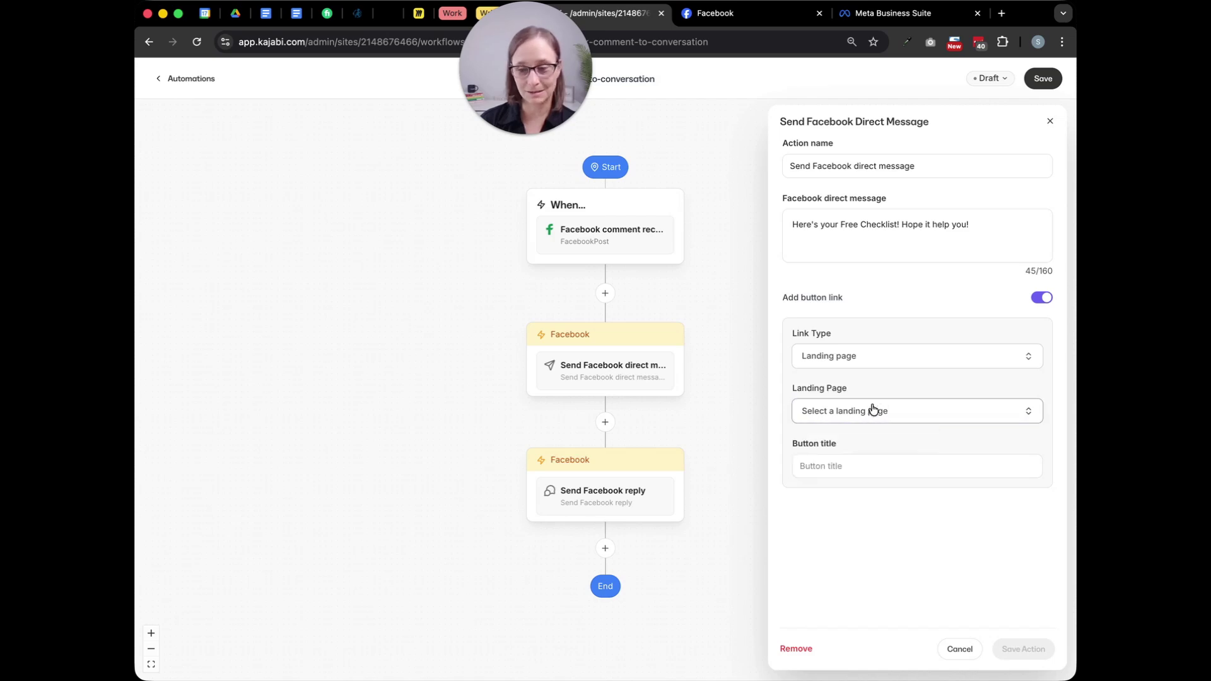
click(885, 367)
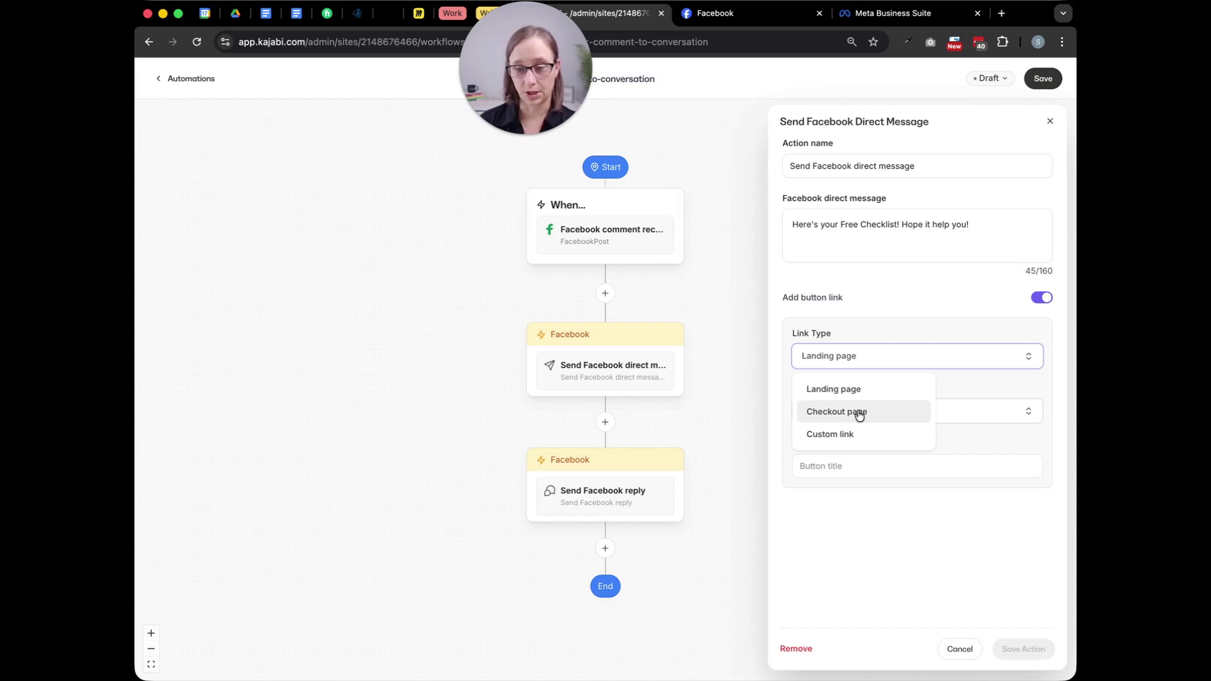
click(853, 435)
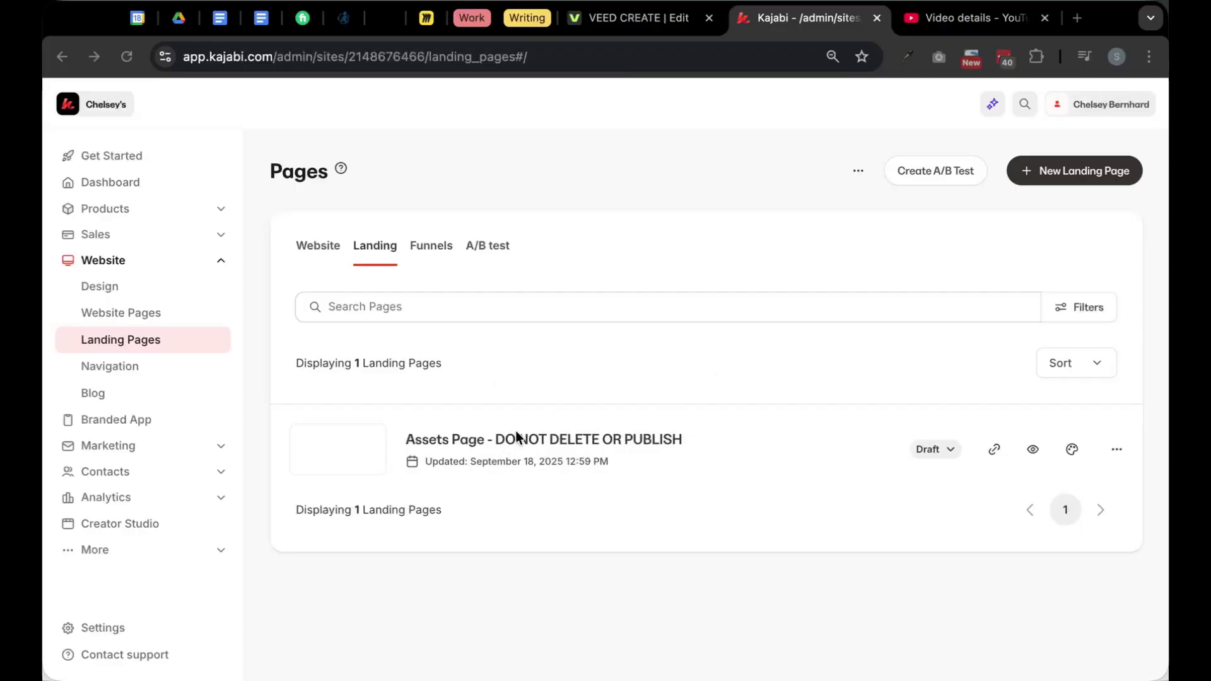
Set the Assets Page's Call To Action button action to Download a file.
click(516, 436)
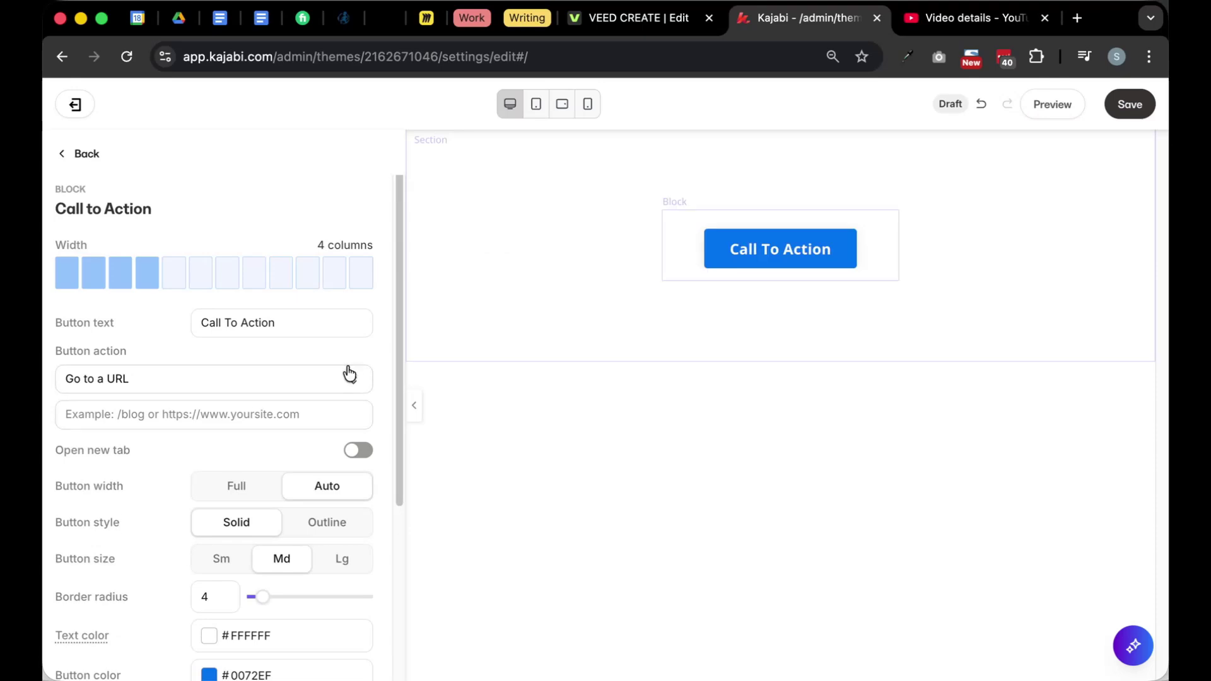
click(348, 376)
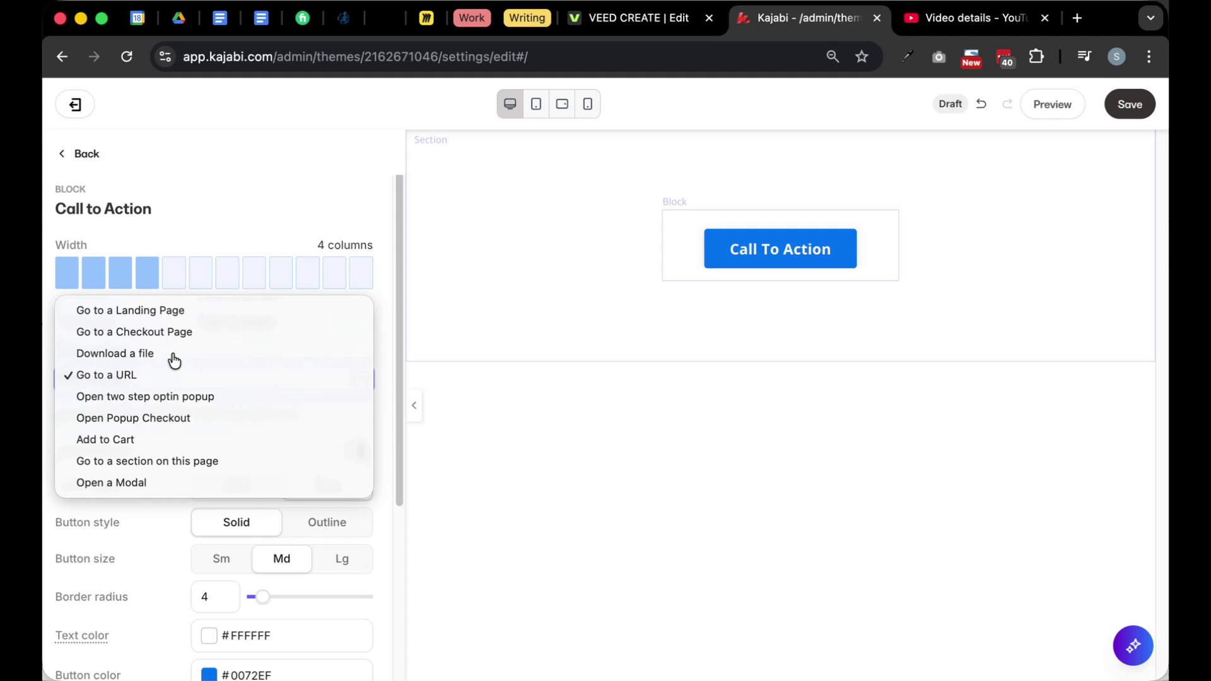
click(175, 360)
click(240, 419)
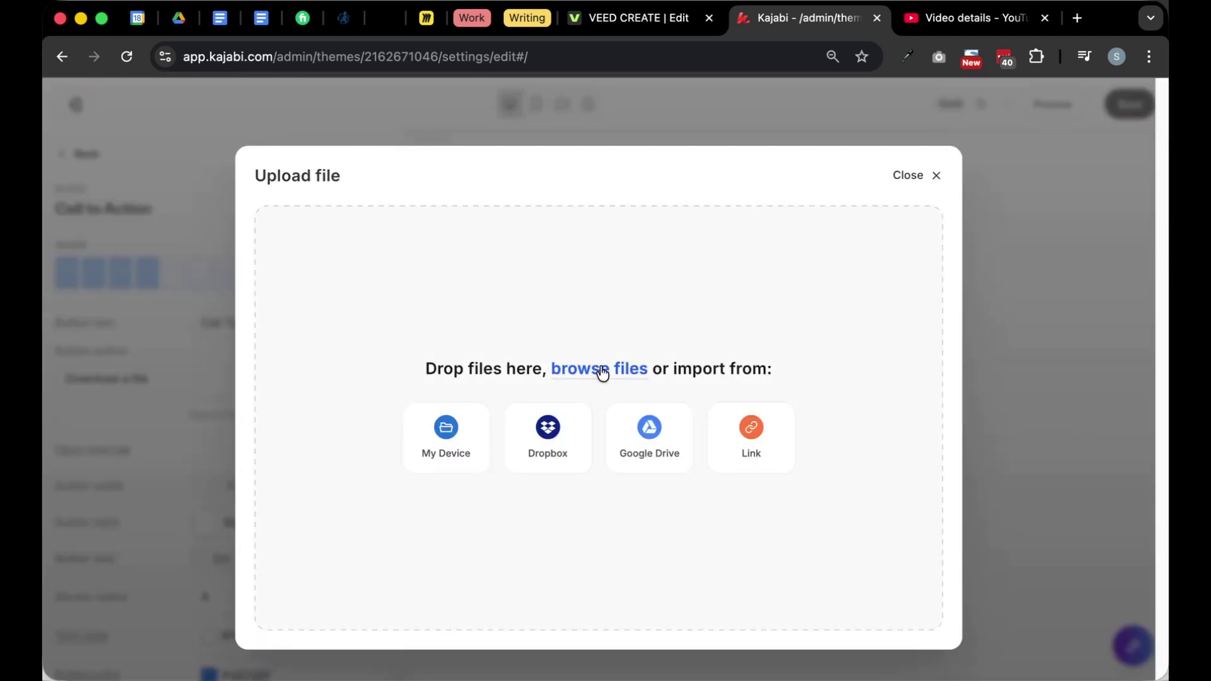
key(Escape)
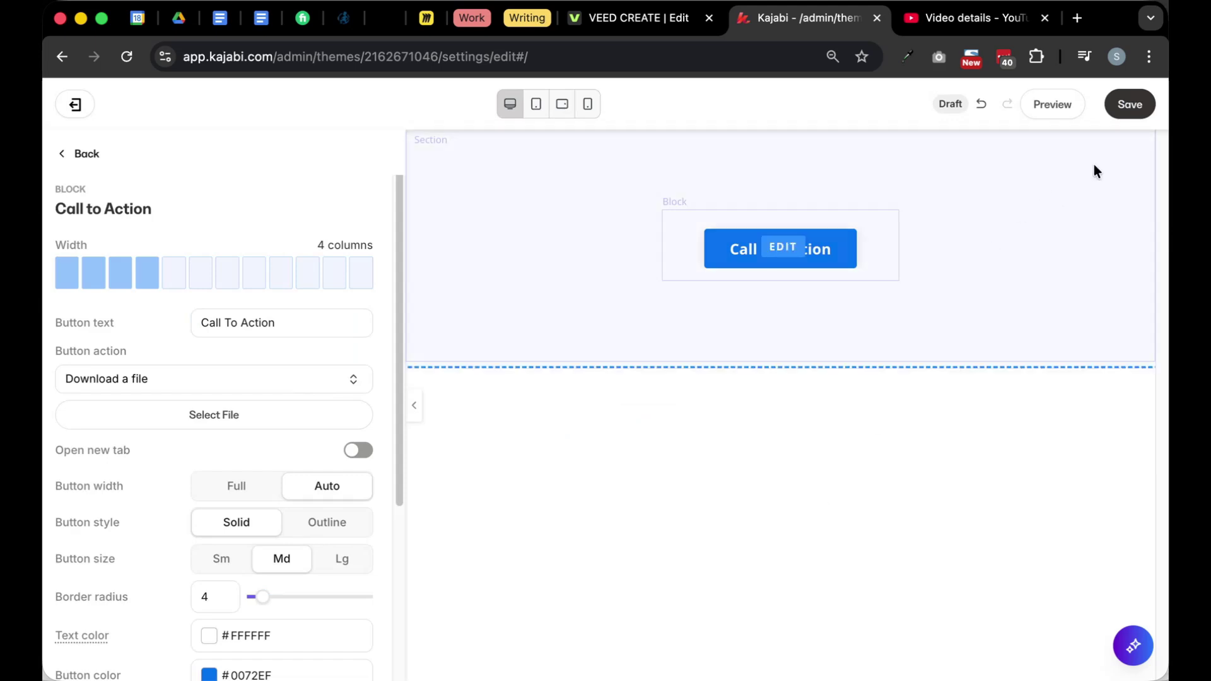
Save the Assets Page and copy the button's download link.
click(1132, 104)
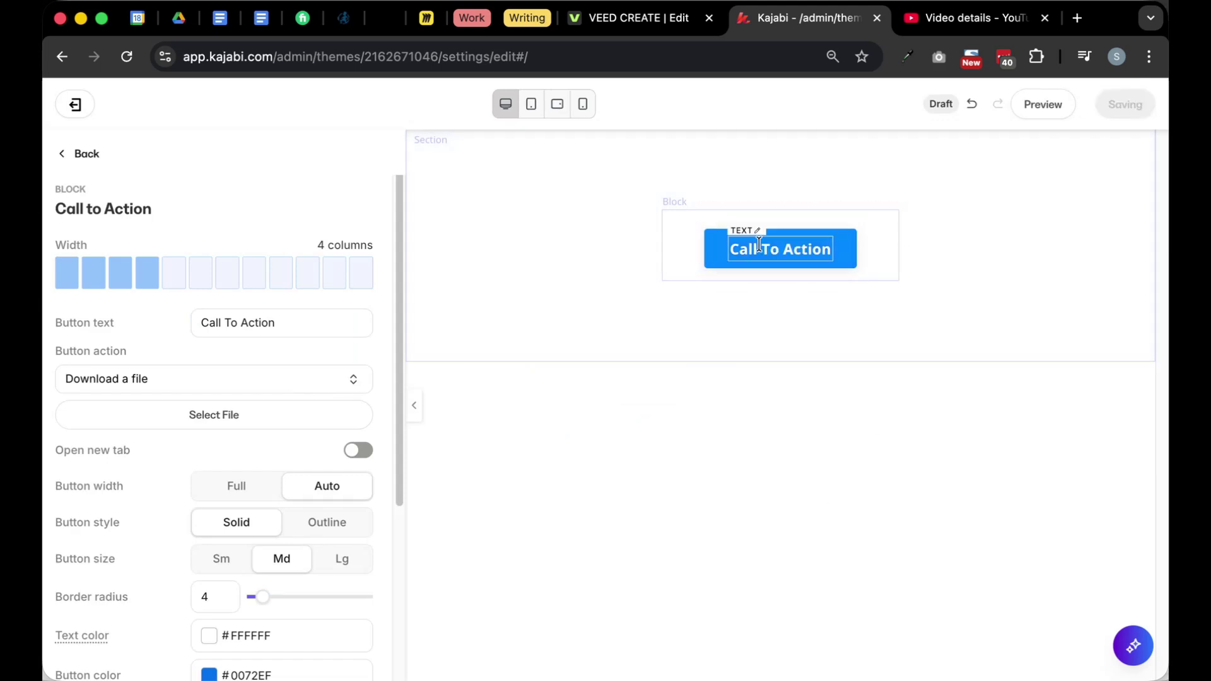
right_click(714, 255)
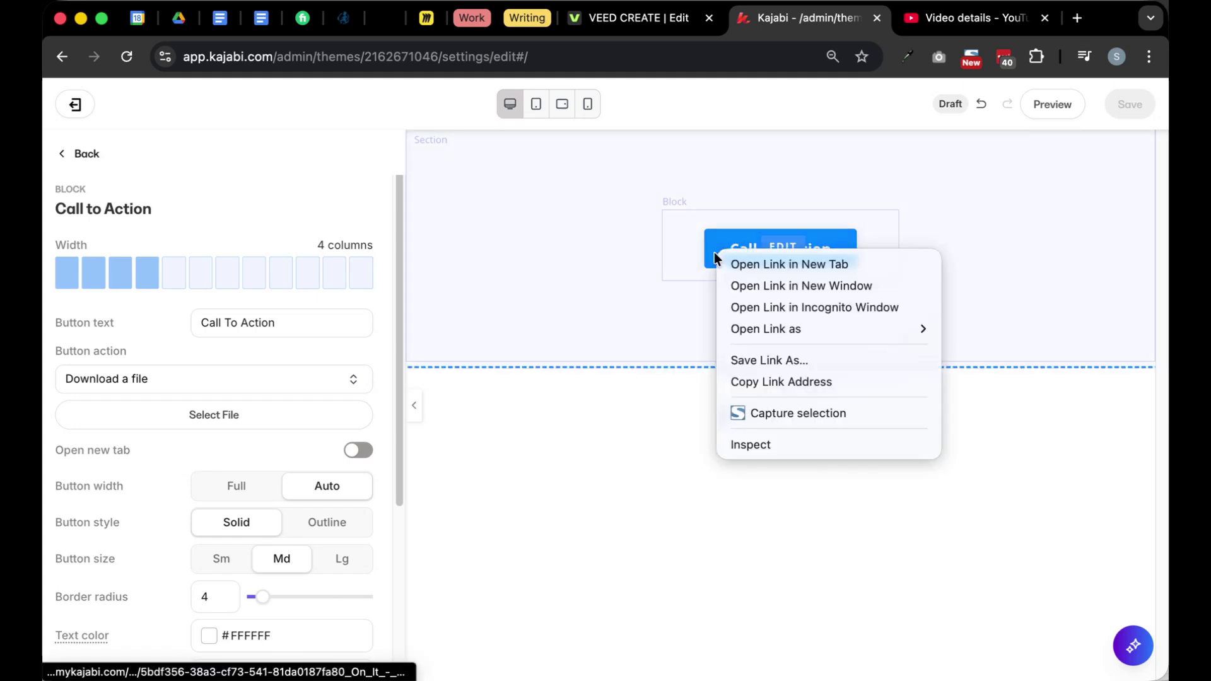
click(789, 386)
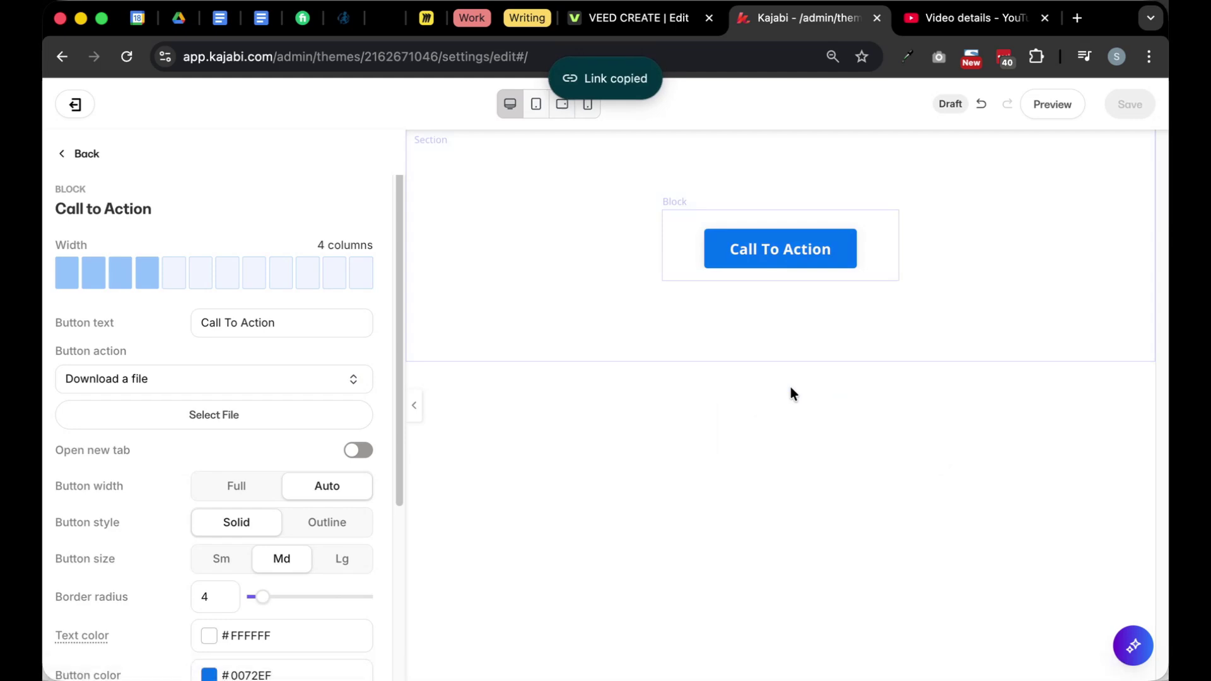
click(89, 107)
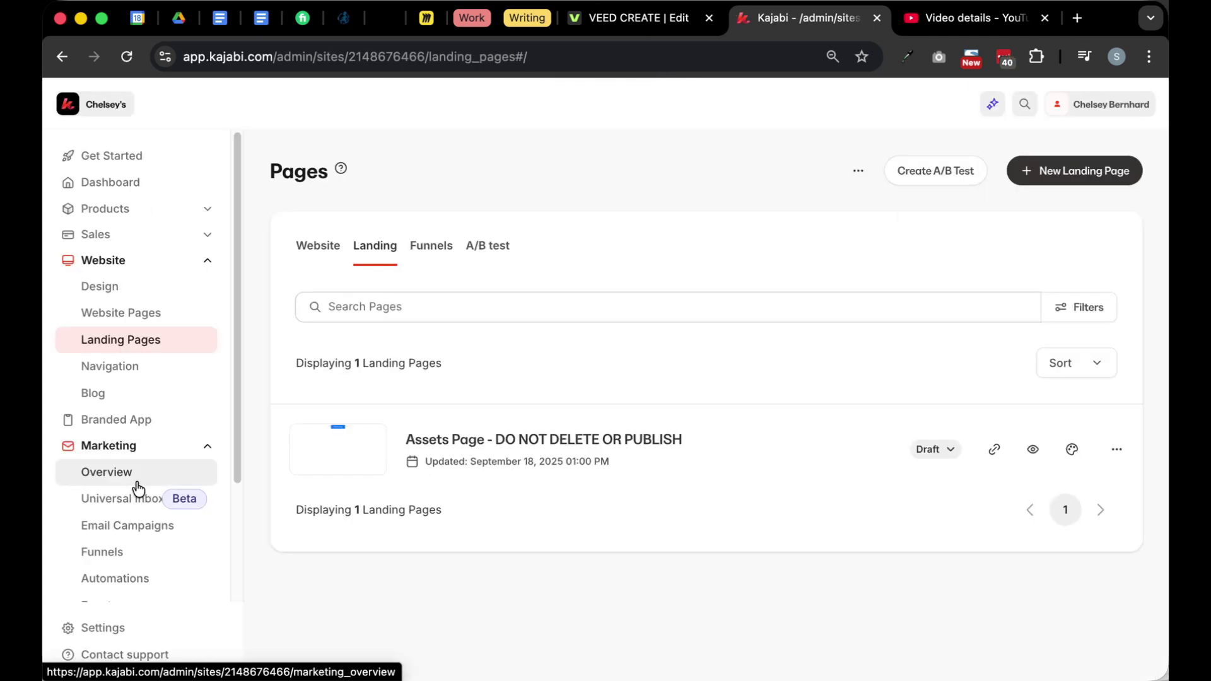
click(122, 578)
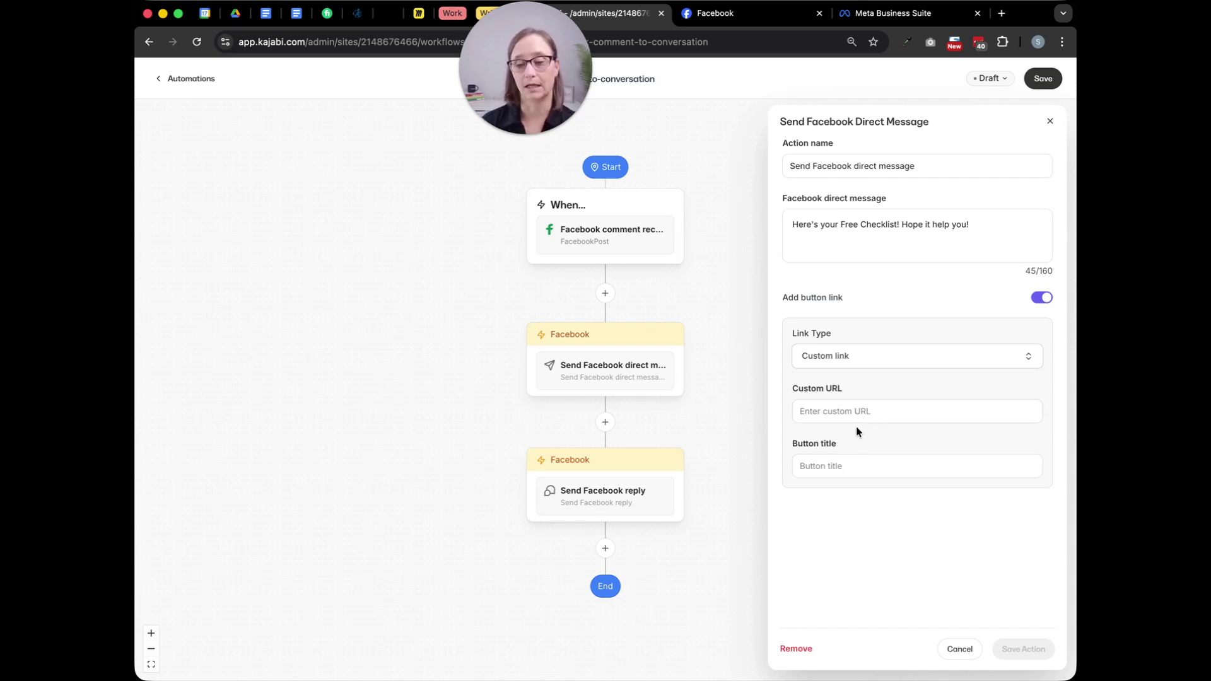
click(866, 464)
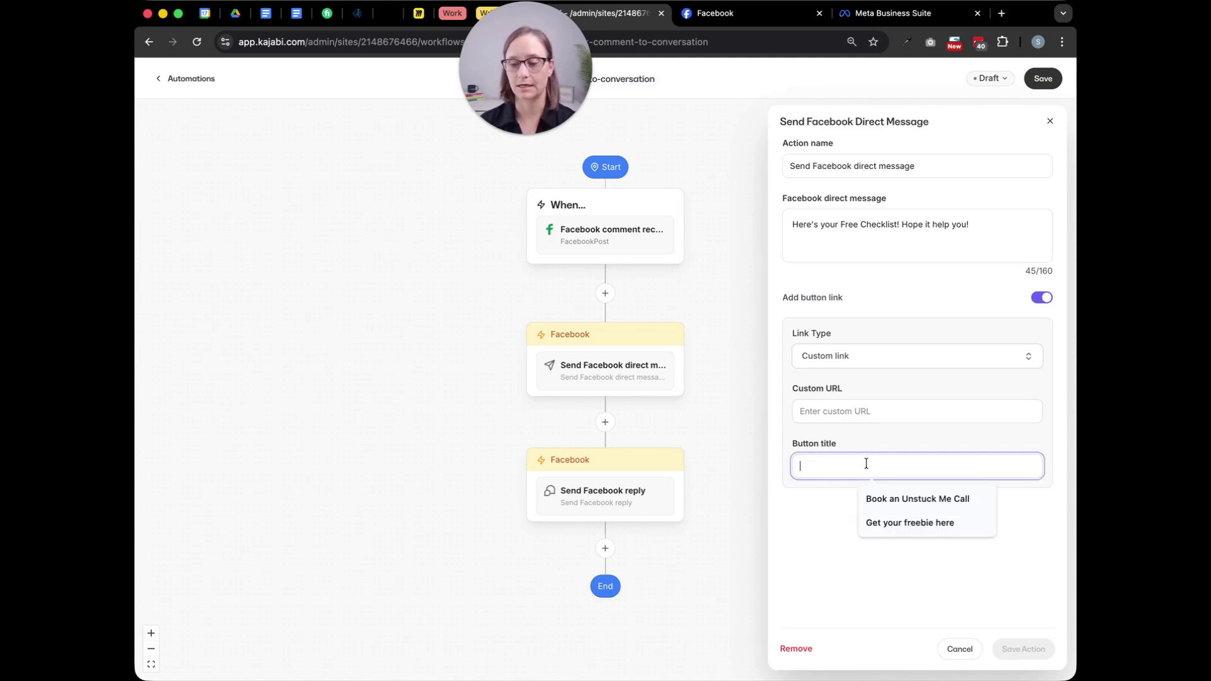
click(906, 522)
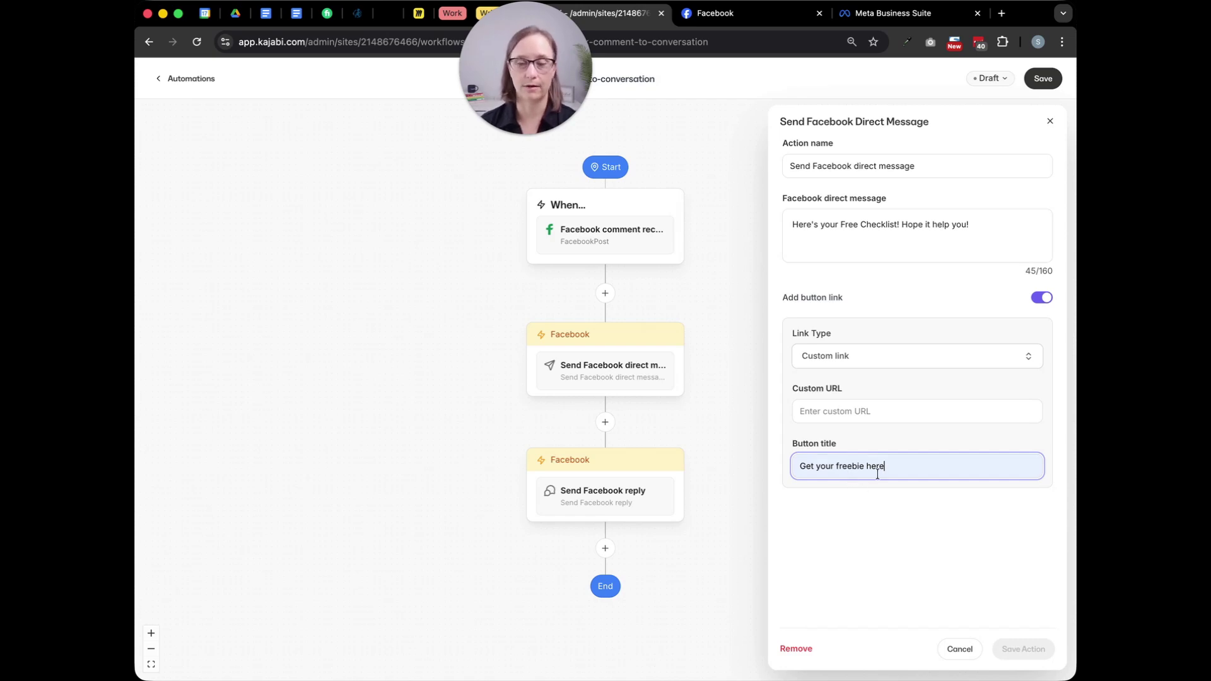
click(880, 420)
click(881, 439)
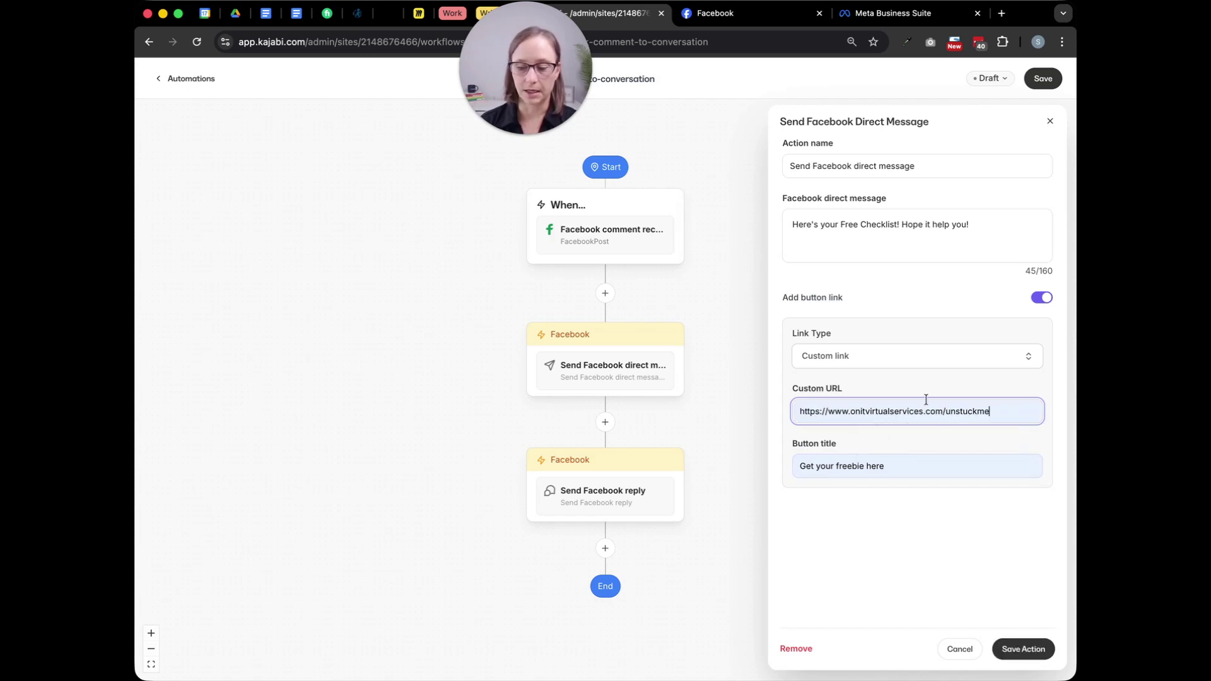
click(1017, 653)
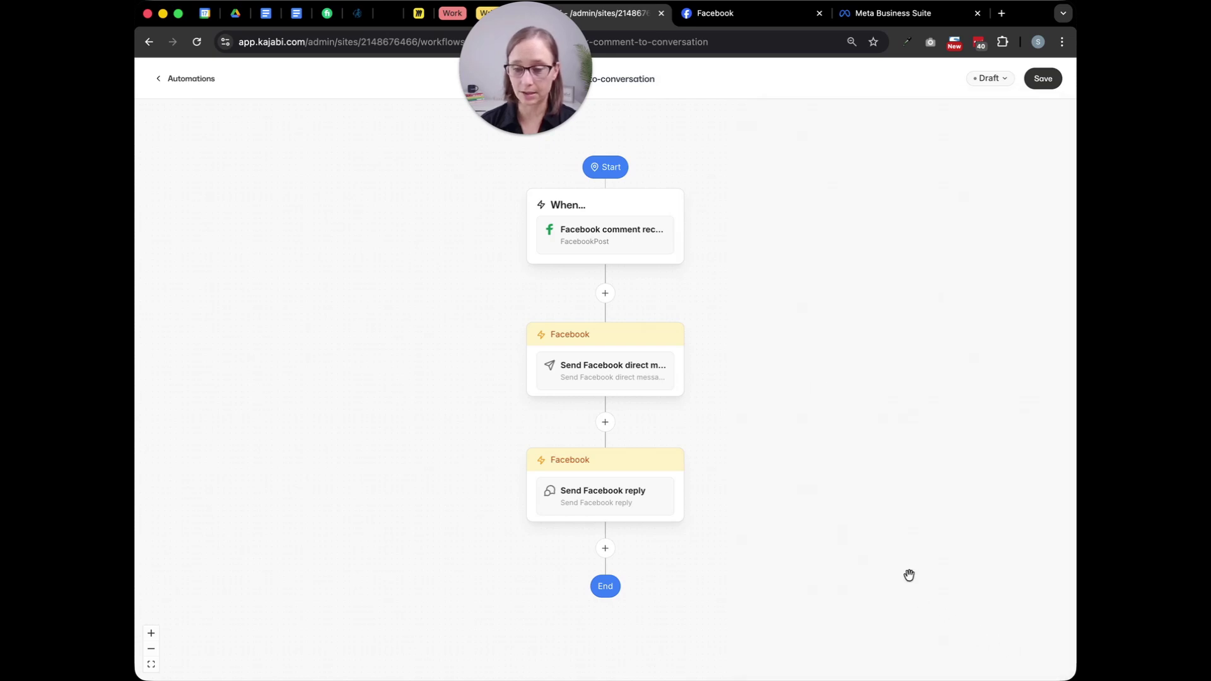
Add a second reply, 'You're free checklist is on it's way! Check your DMs', and save.
click(610, 502)
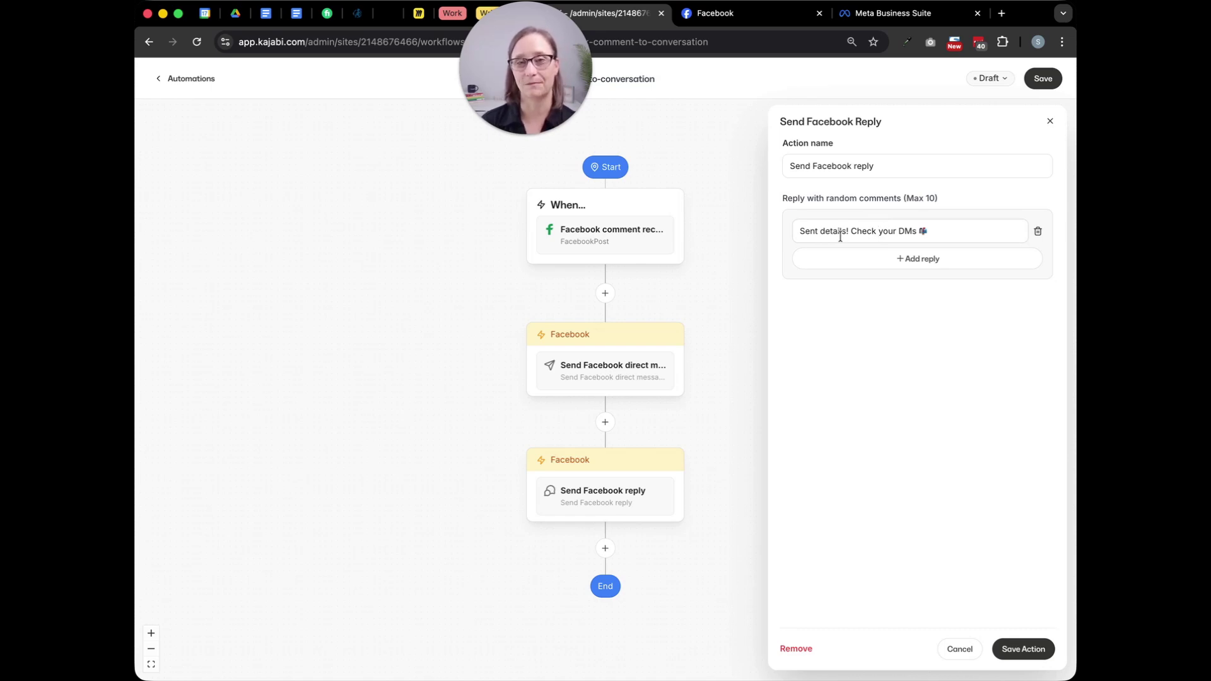
click(920, 257)
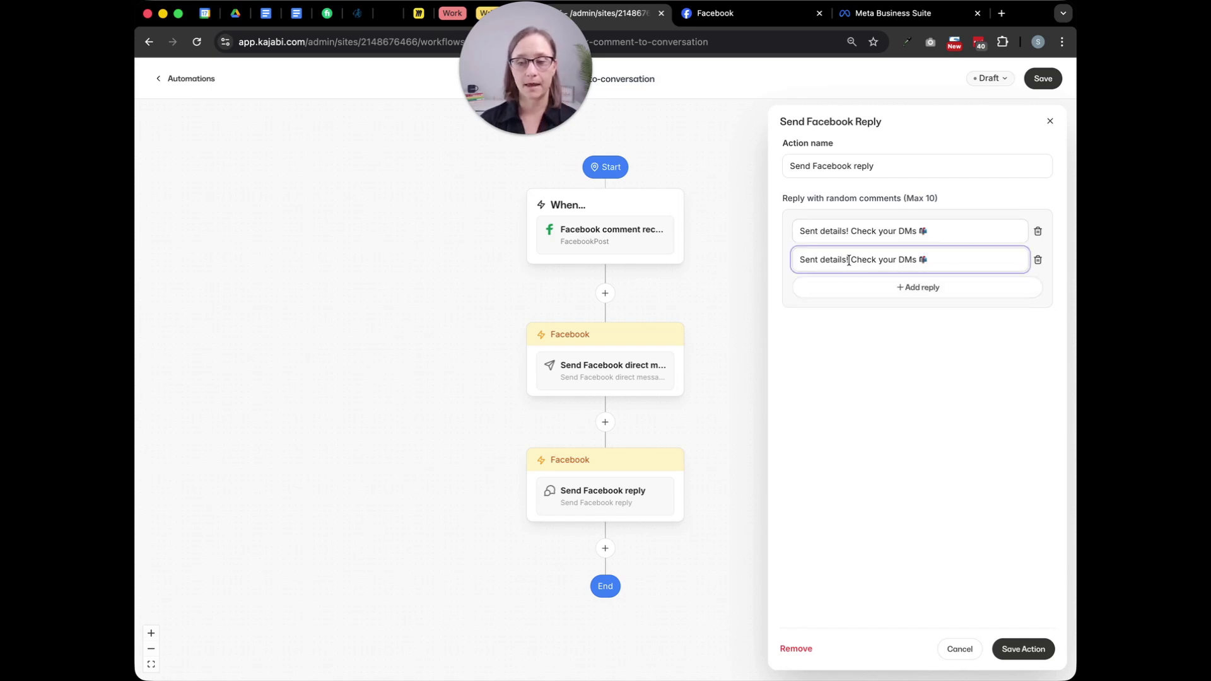
drag(848, 260, 777, 264)
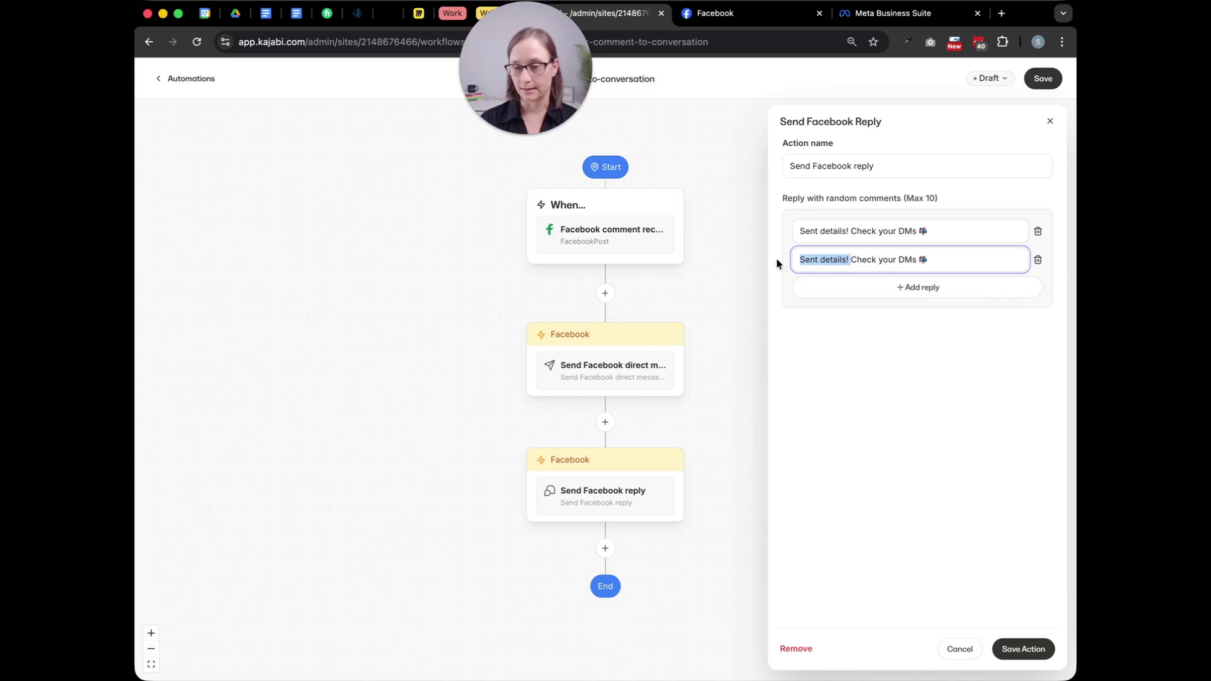
key(BackSpace)
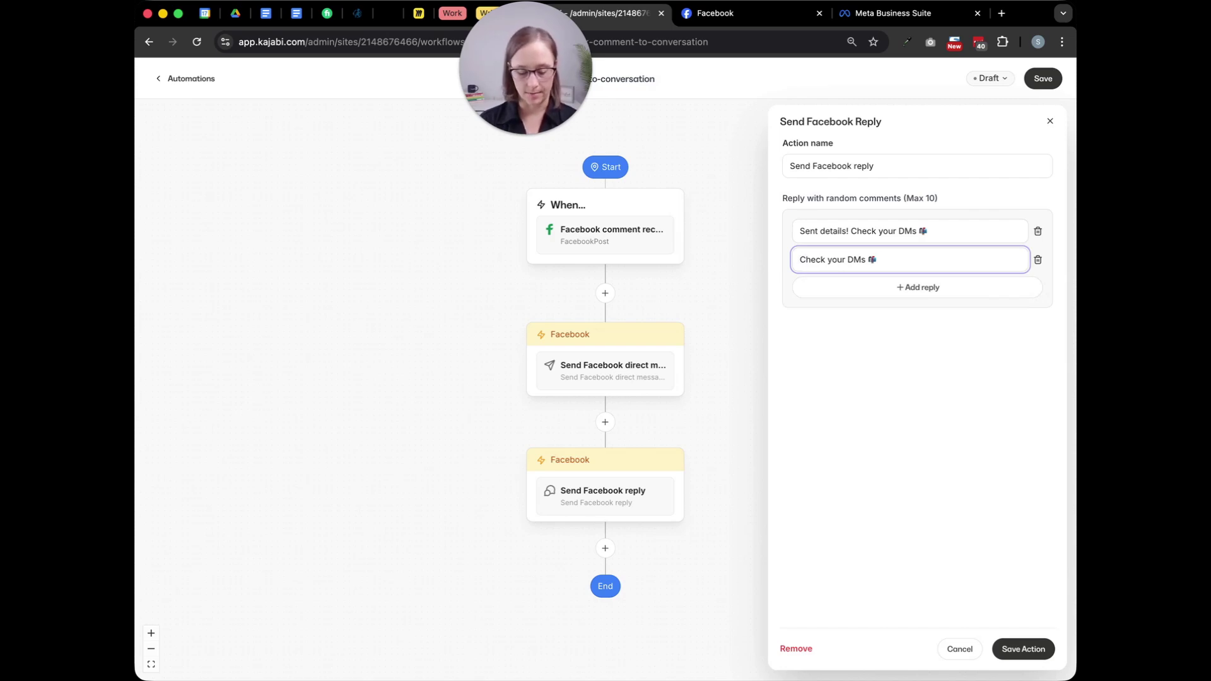
text(You're free)
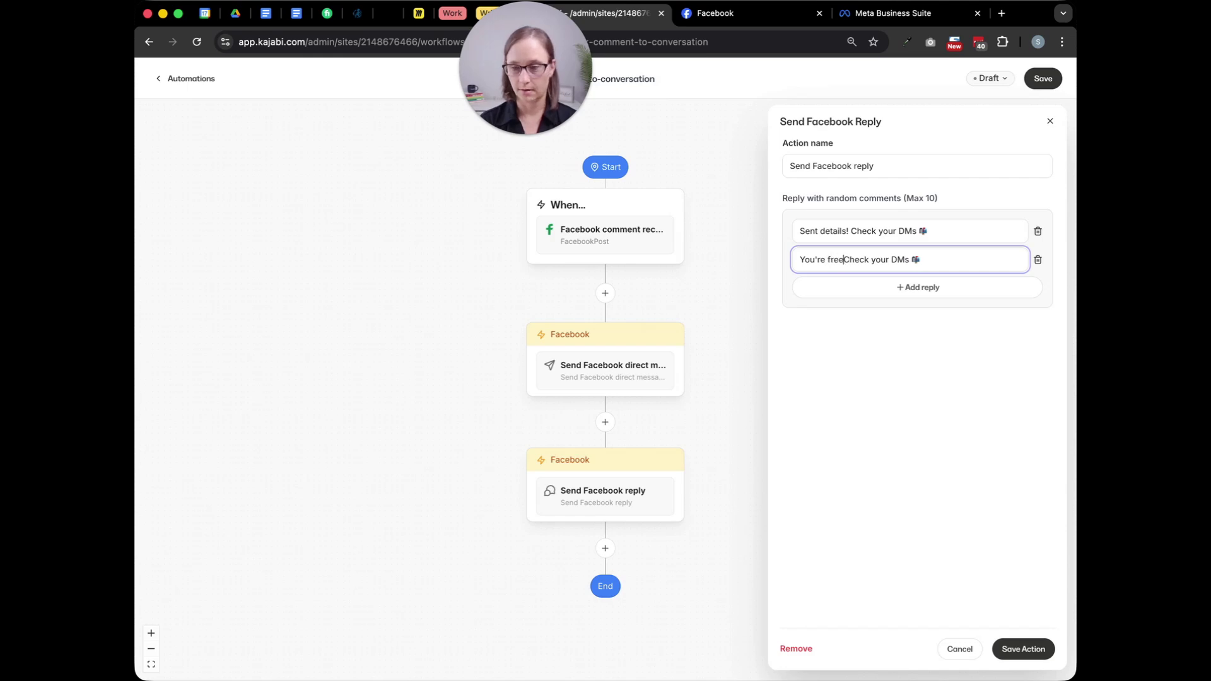
text( chec)
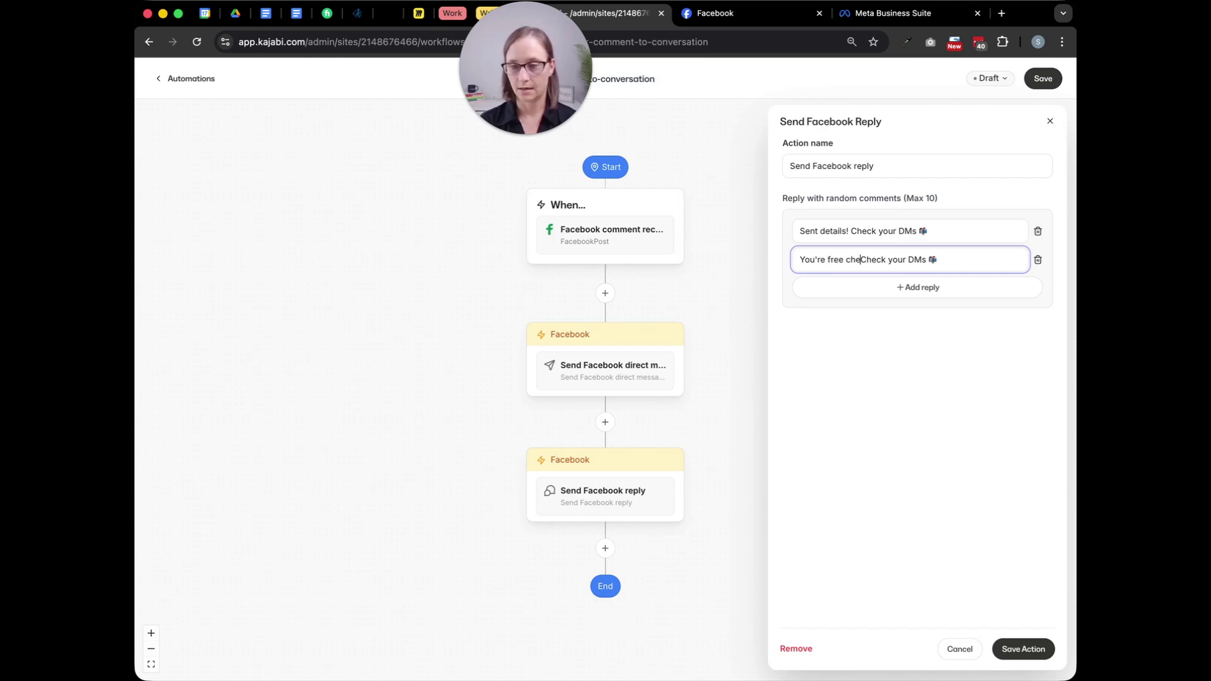
text(klist is )
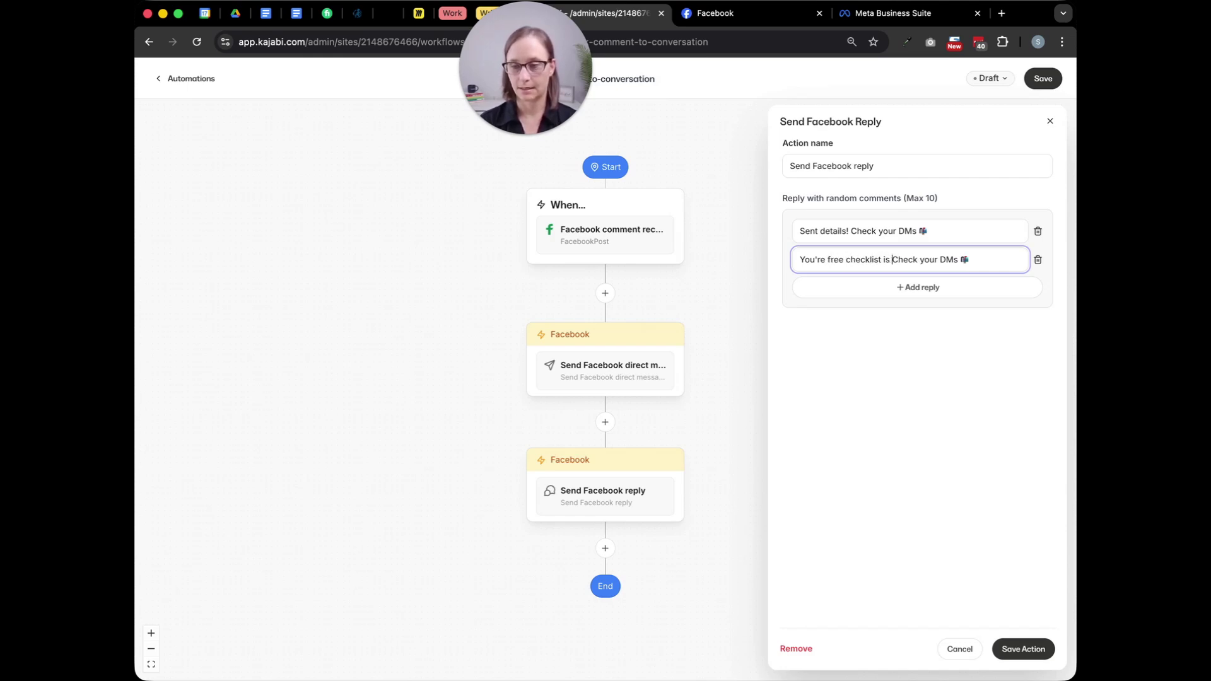
text(on it's waya)
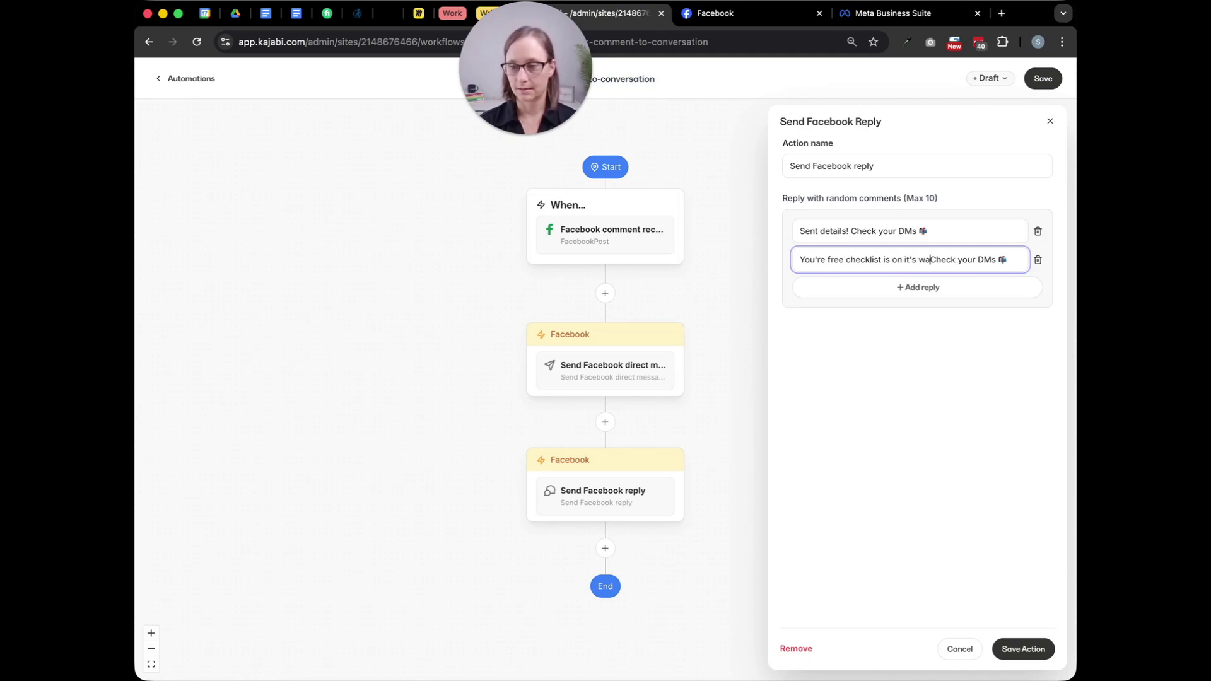
key(BackSpace)
text(!)
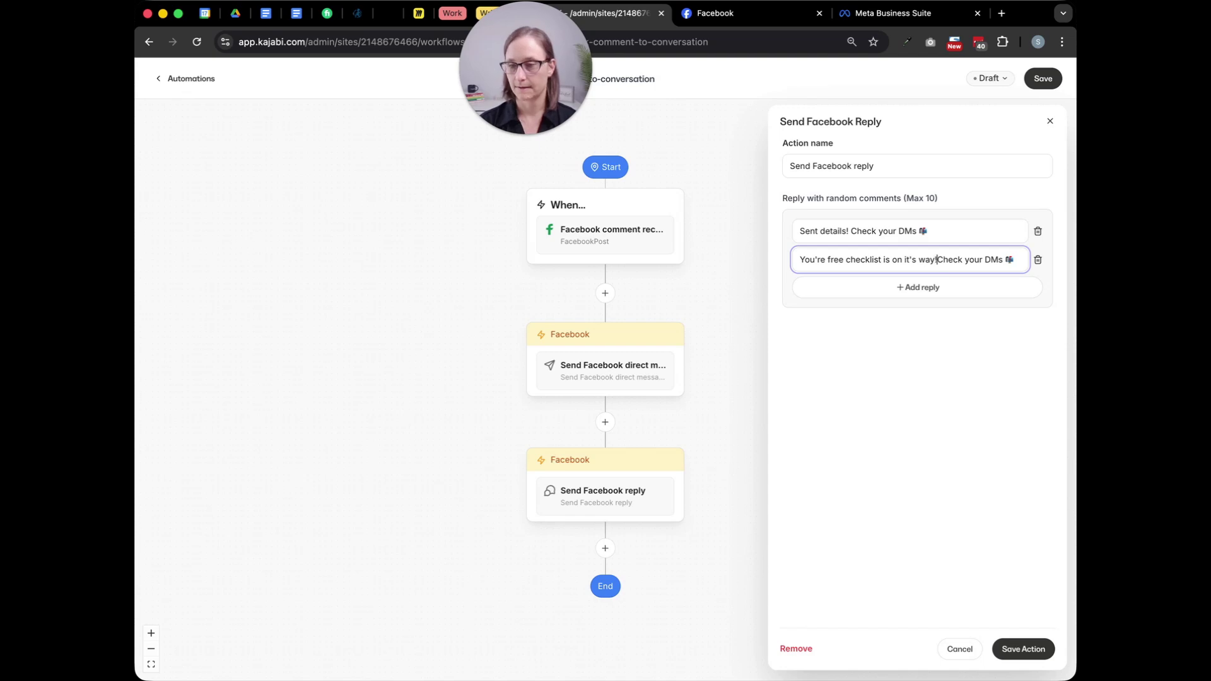
click(916, 409)
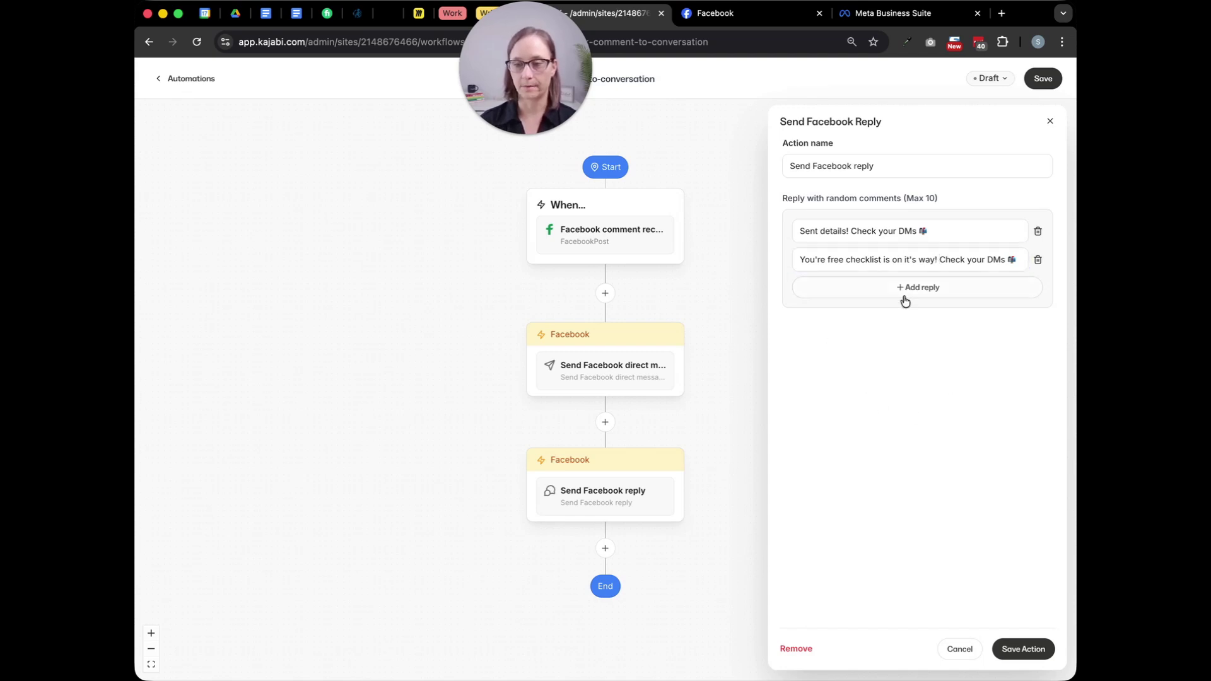
click(1021, 649)
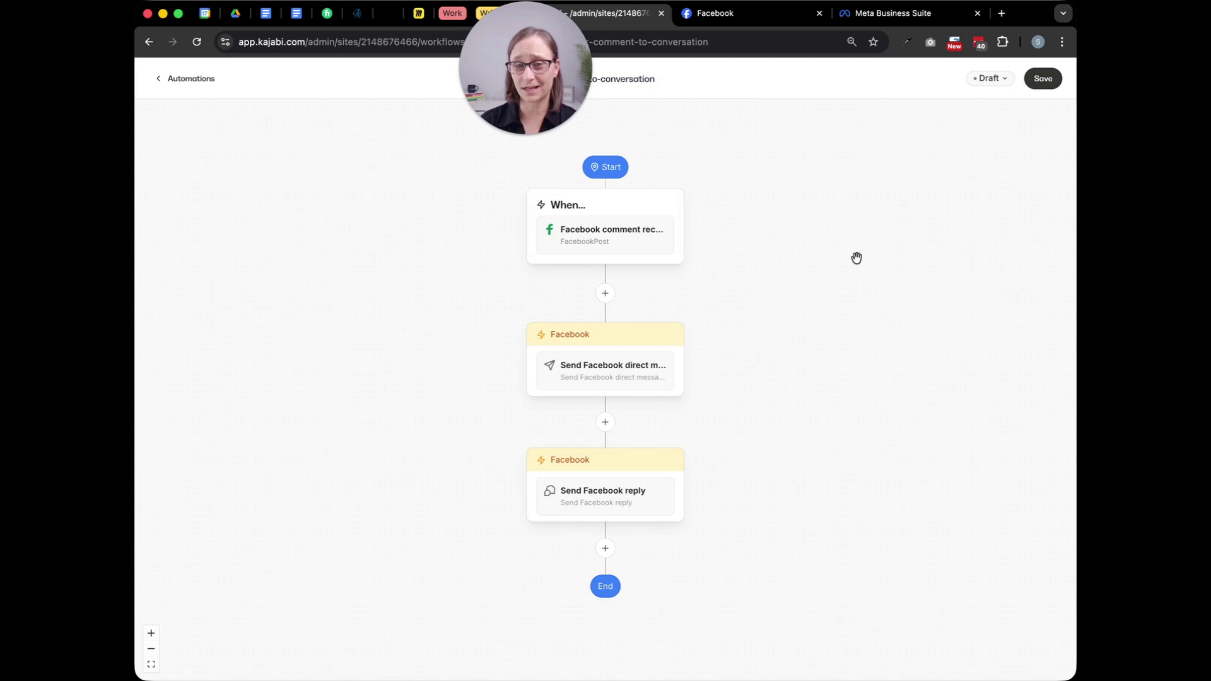
Save the workflow and switch its status from Draft to Published.
click(1043, 79)
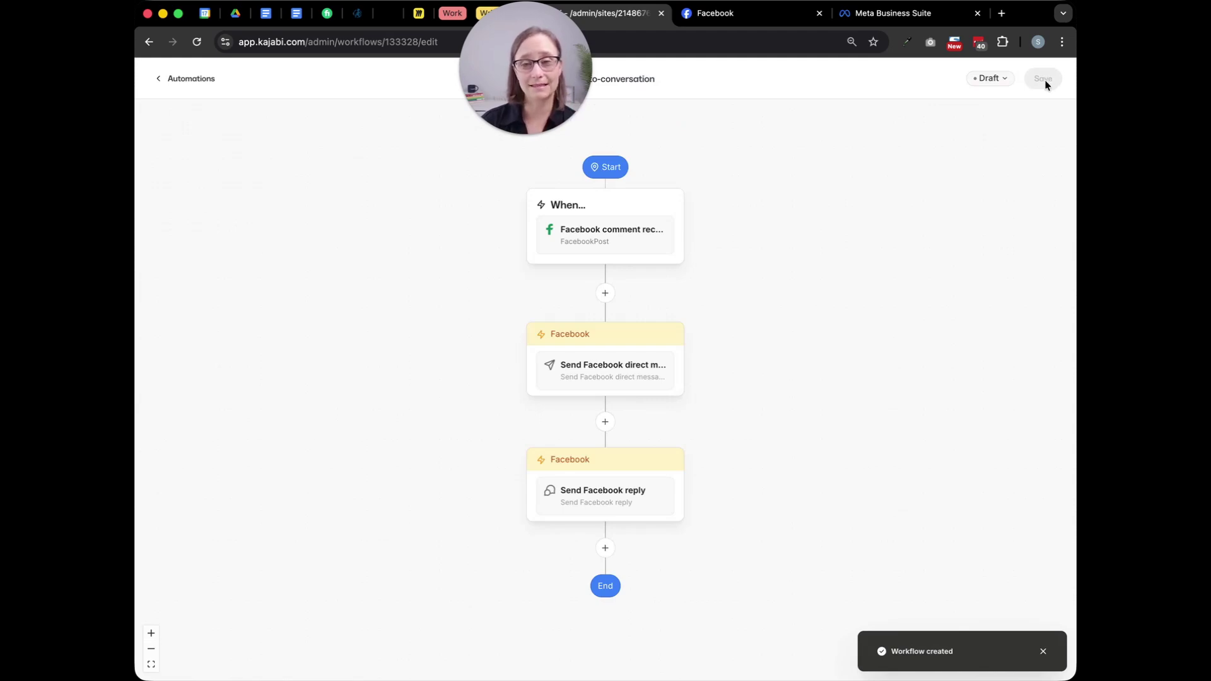
click(1007, 81)
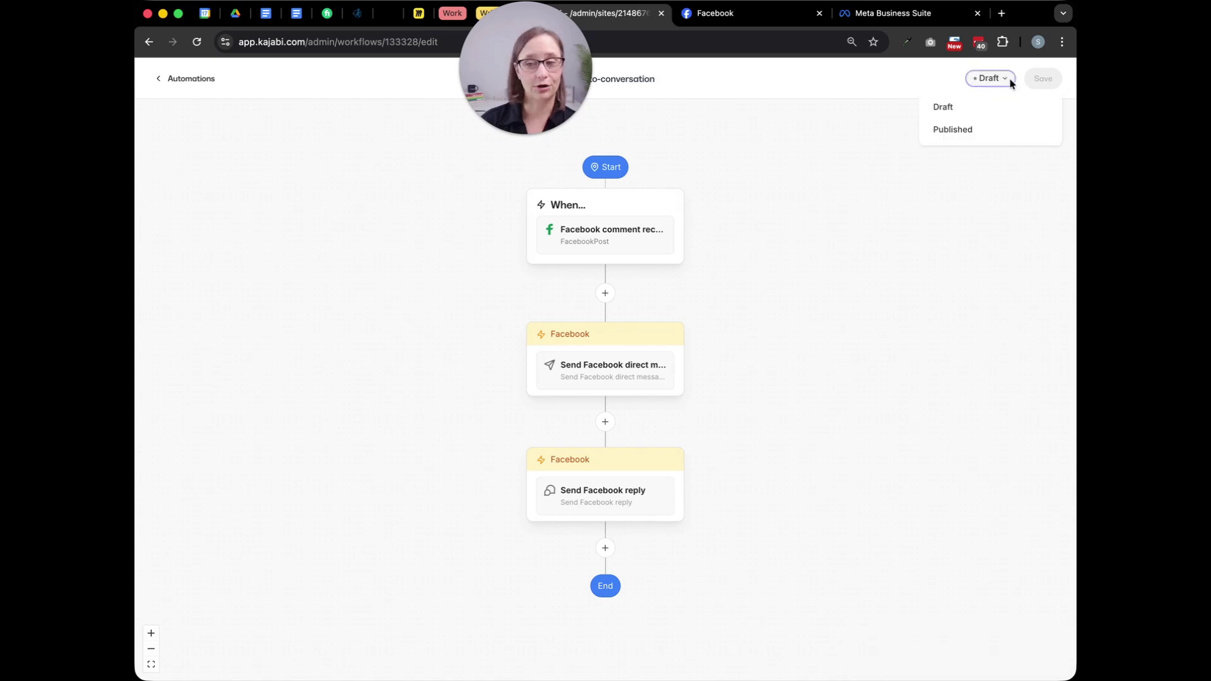
click(940, 139)
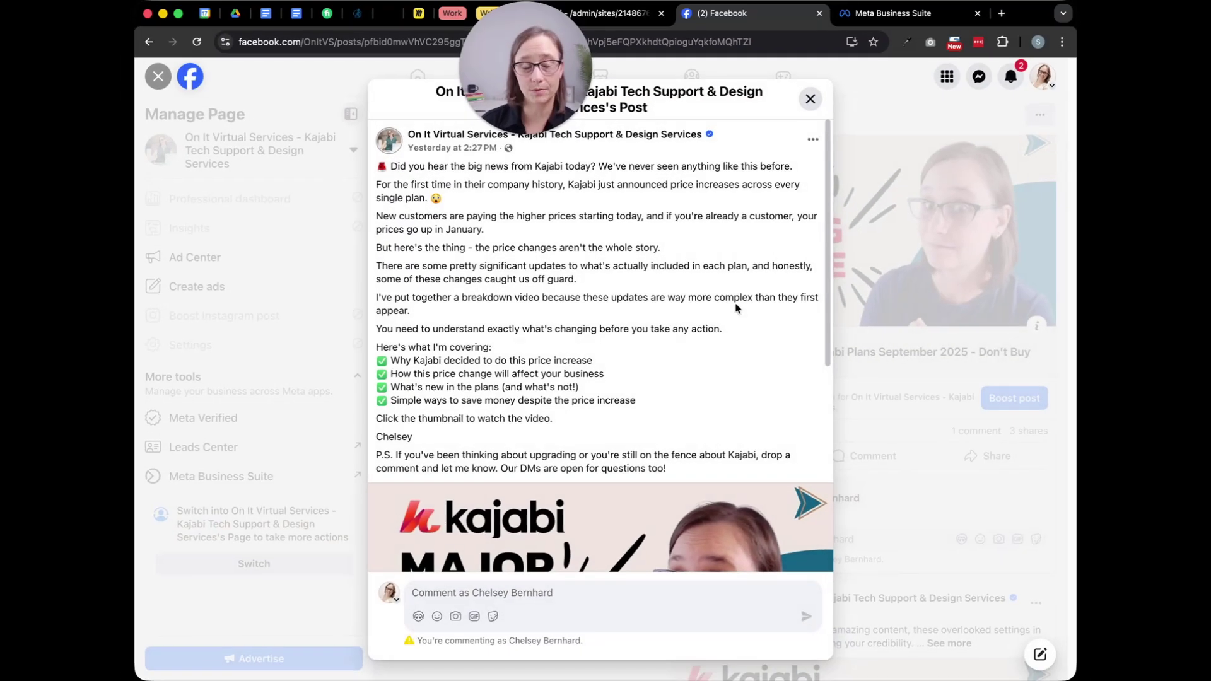
Post the test comment "awesome" on the Major Pricing Update 2025 Facebook post.
scroll(702, 318, down, 5)
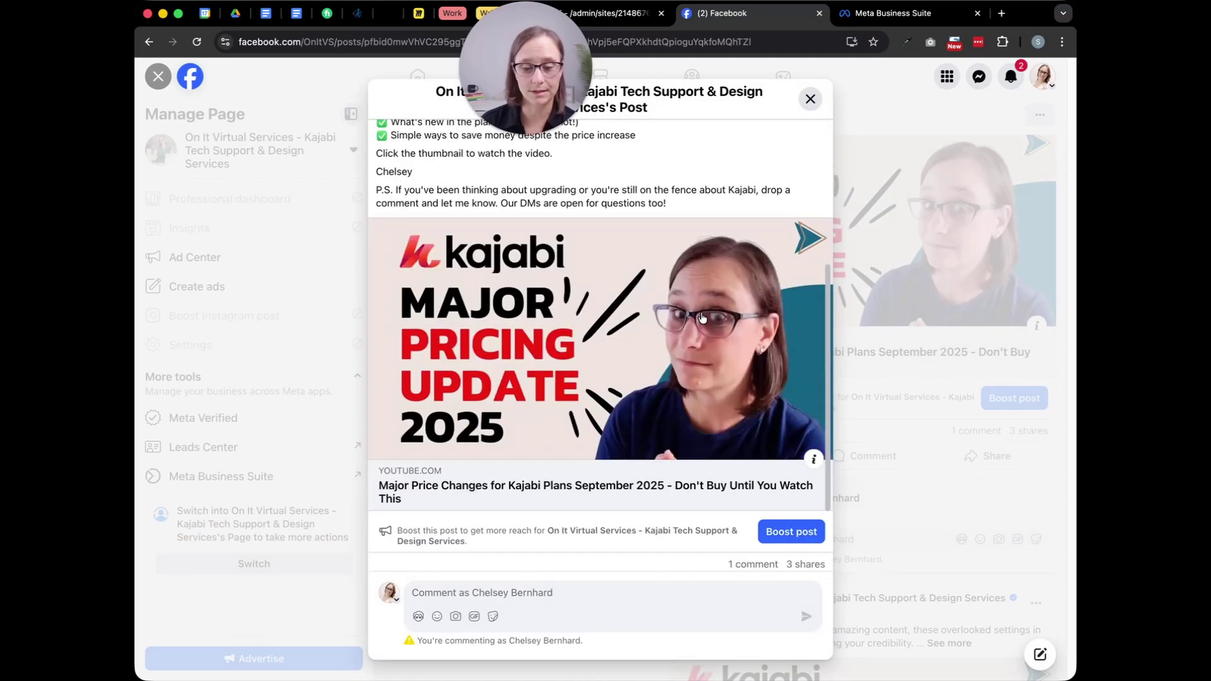
scroll(702, 319, down, 2)
click(482, 597)
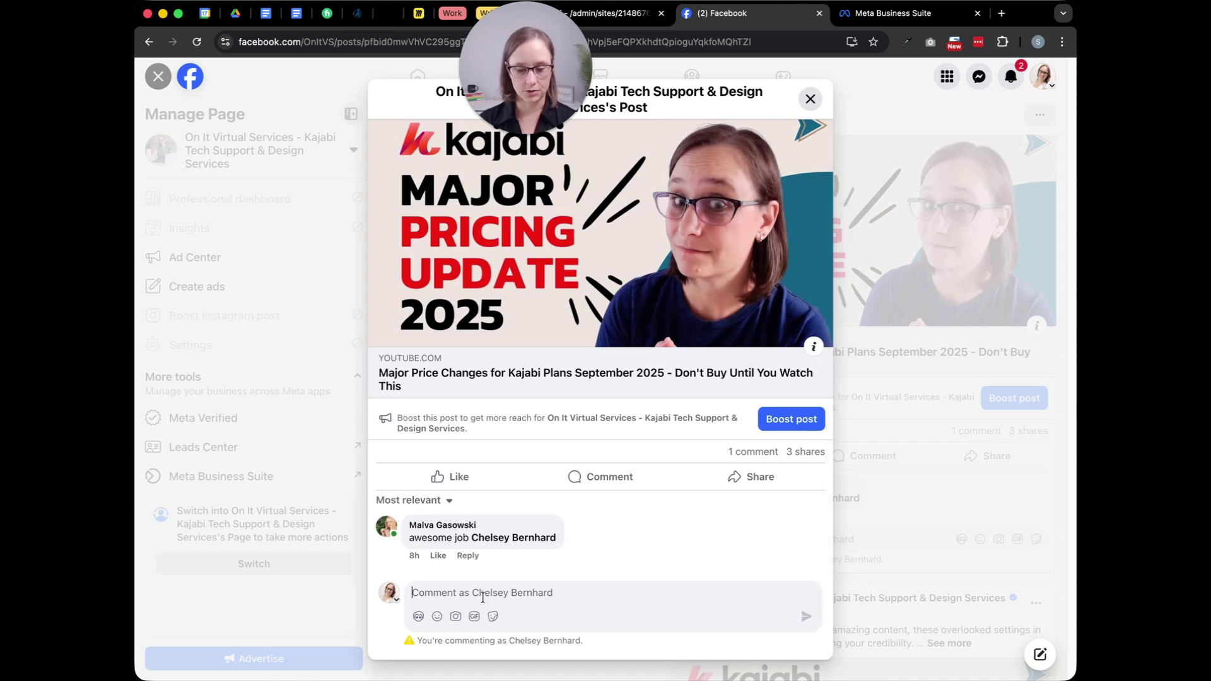
text(awesome)
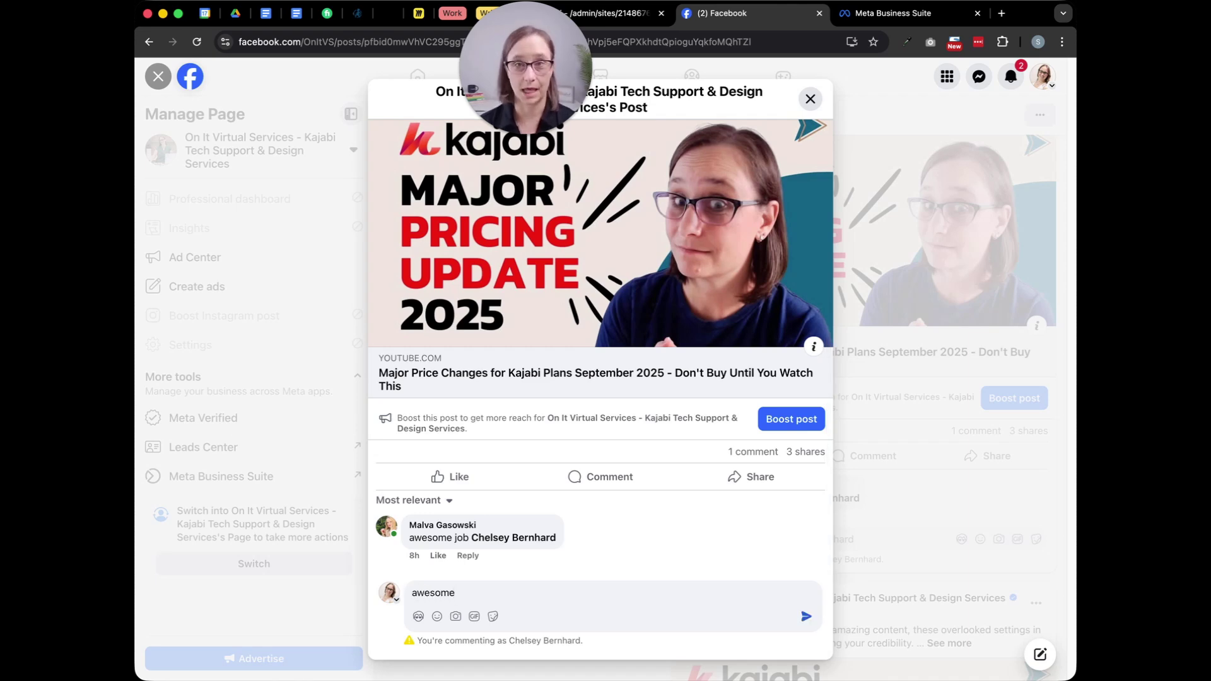
key(Return)
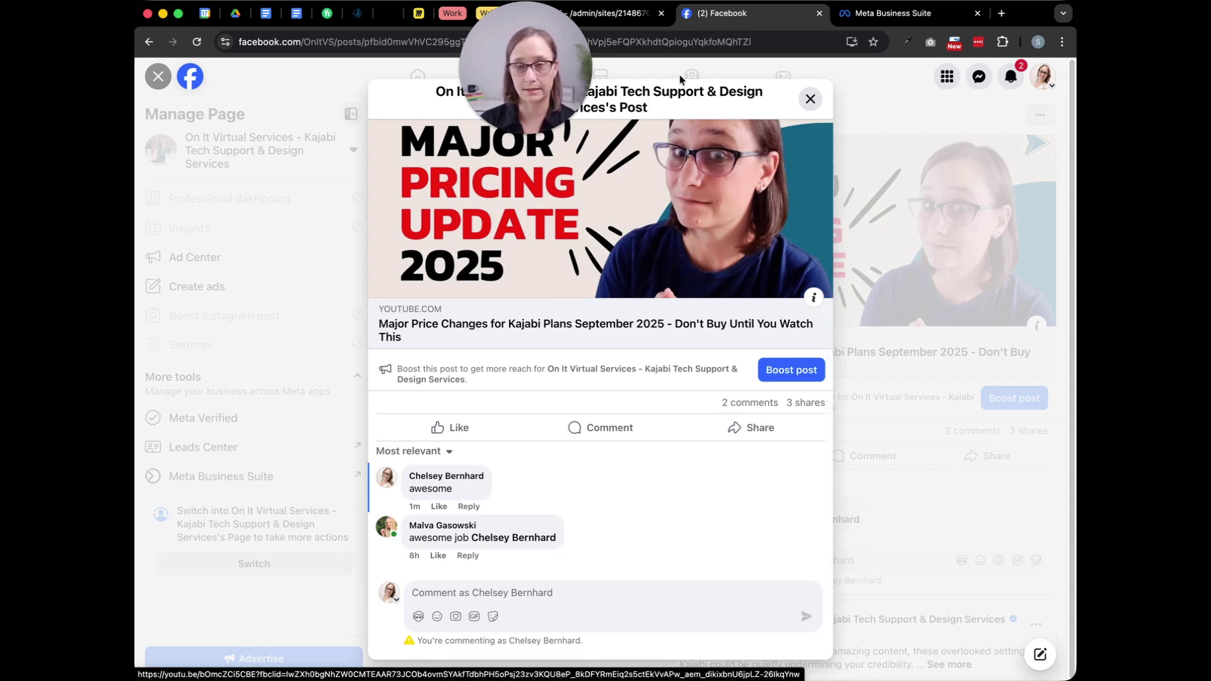
Open the Facebook conversation in Kajabi's Universal Inbox and highlight the "Here's your Free Checklist!" message.
click(639, 18)
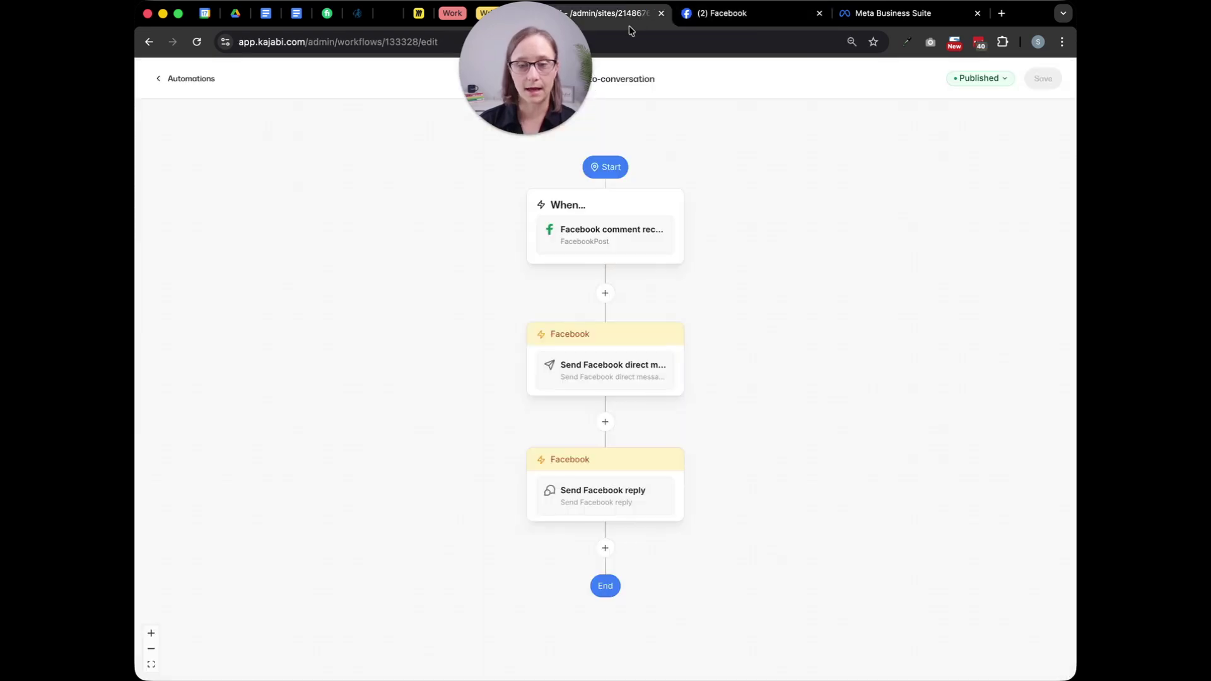
click(201, 83)
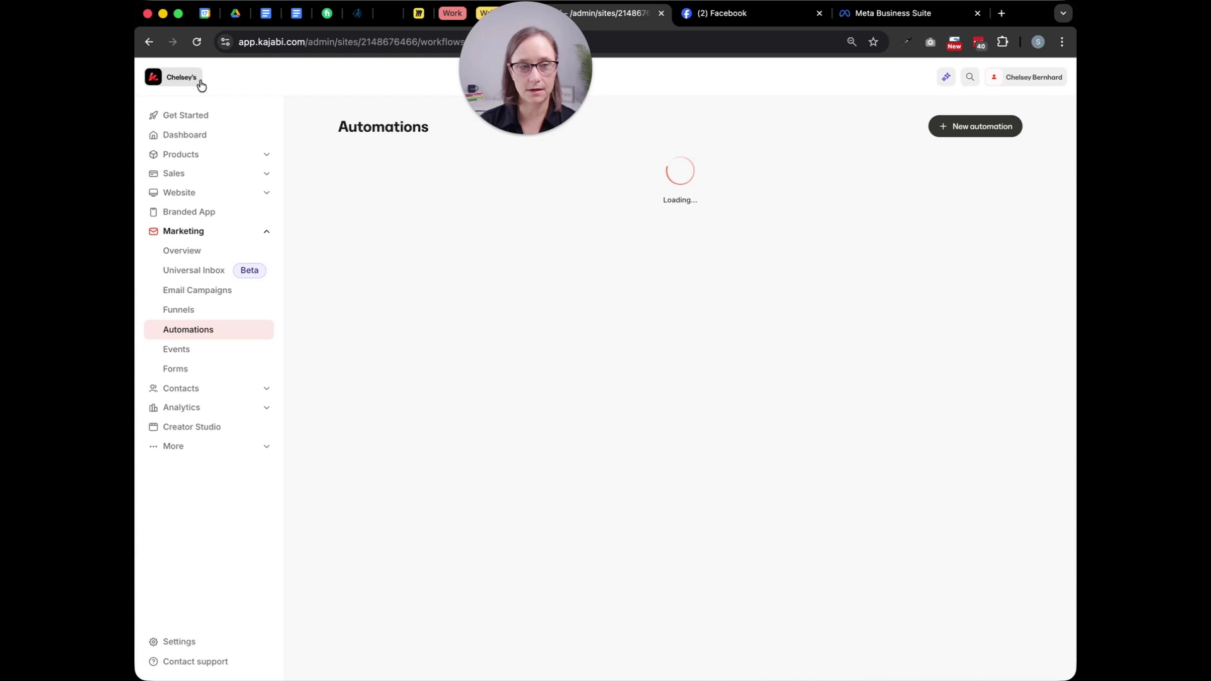
click(196, 278)
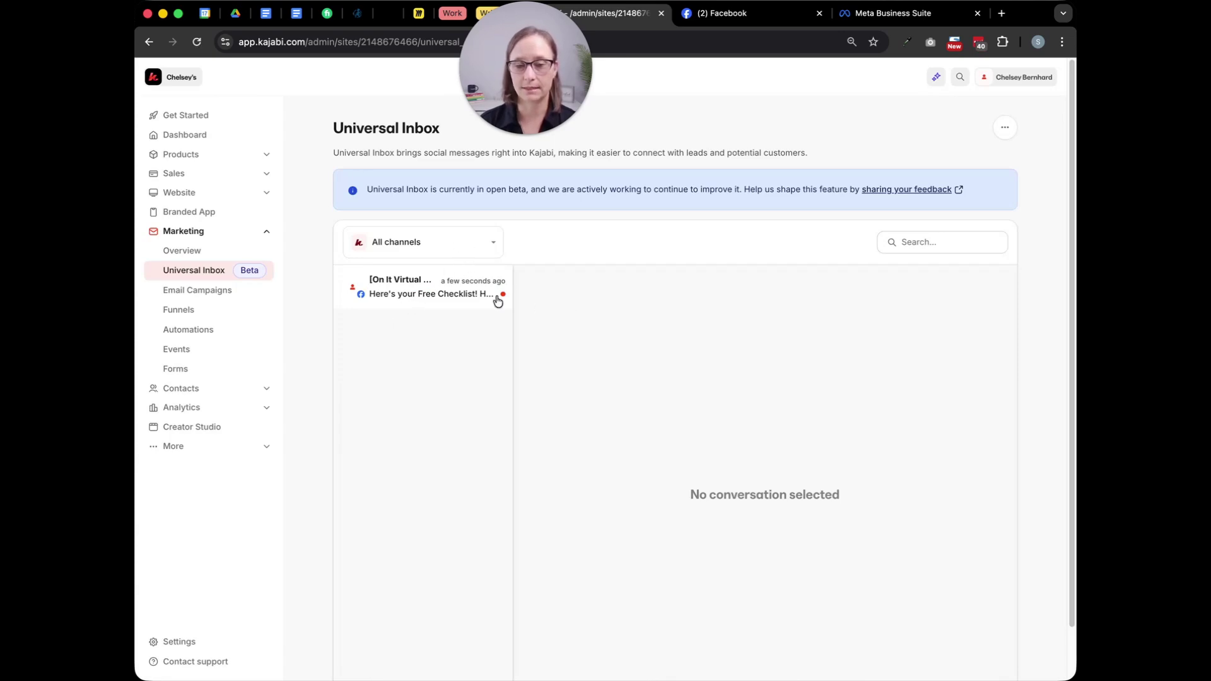
click(449, 296)
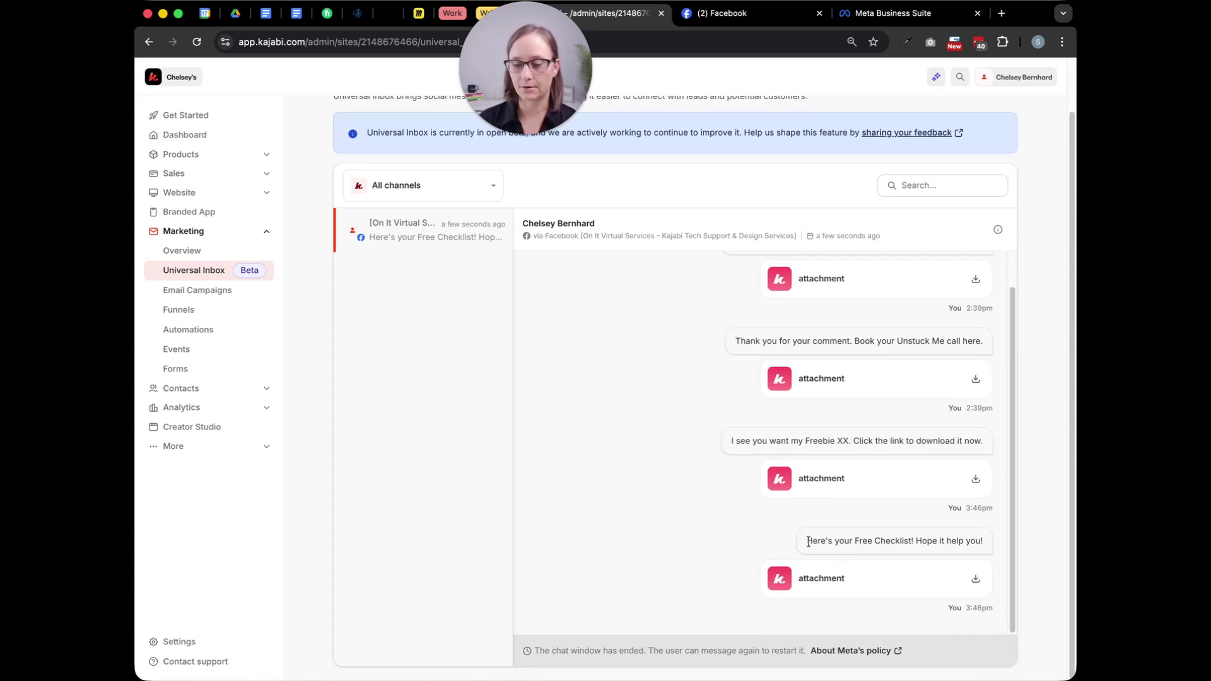
drag(807, 541, 985, 540)
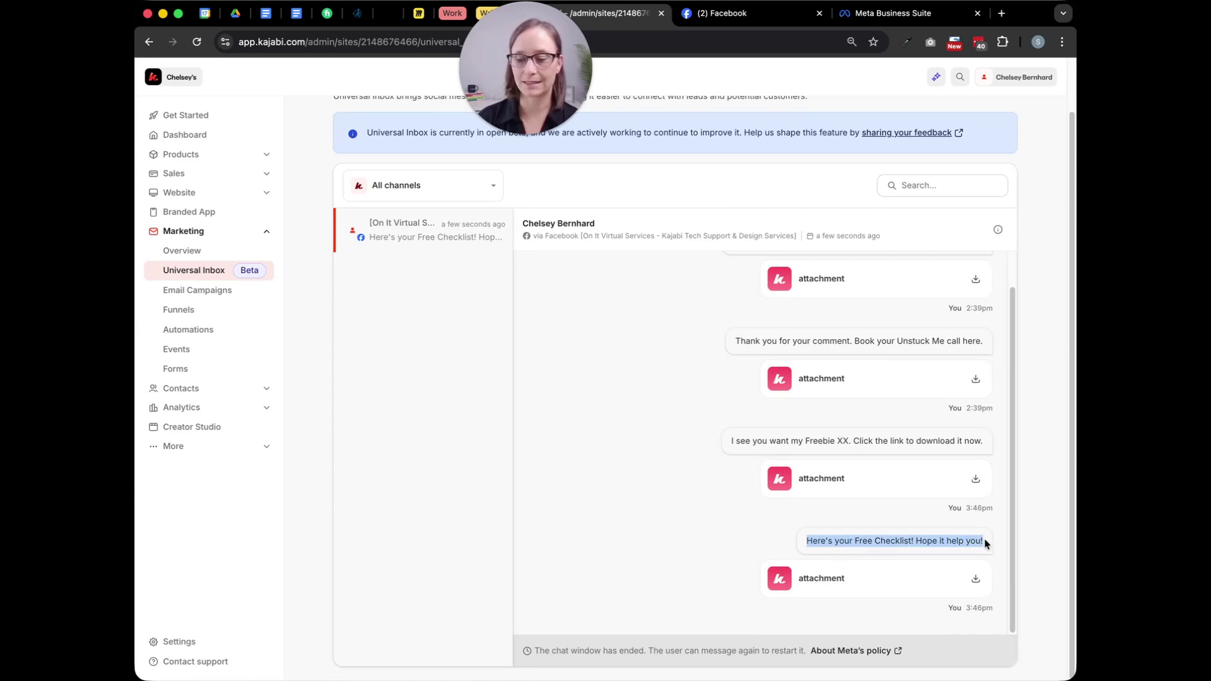
Check the two automated page replies telling the commenter to check their DMs.
click(758, 18)
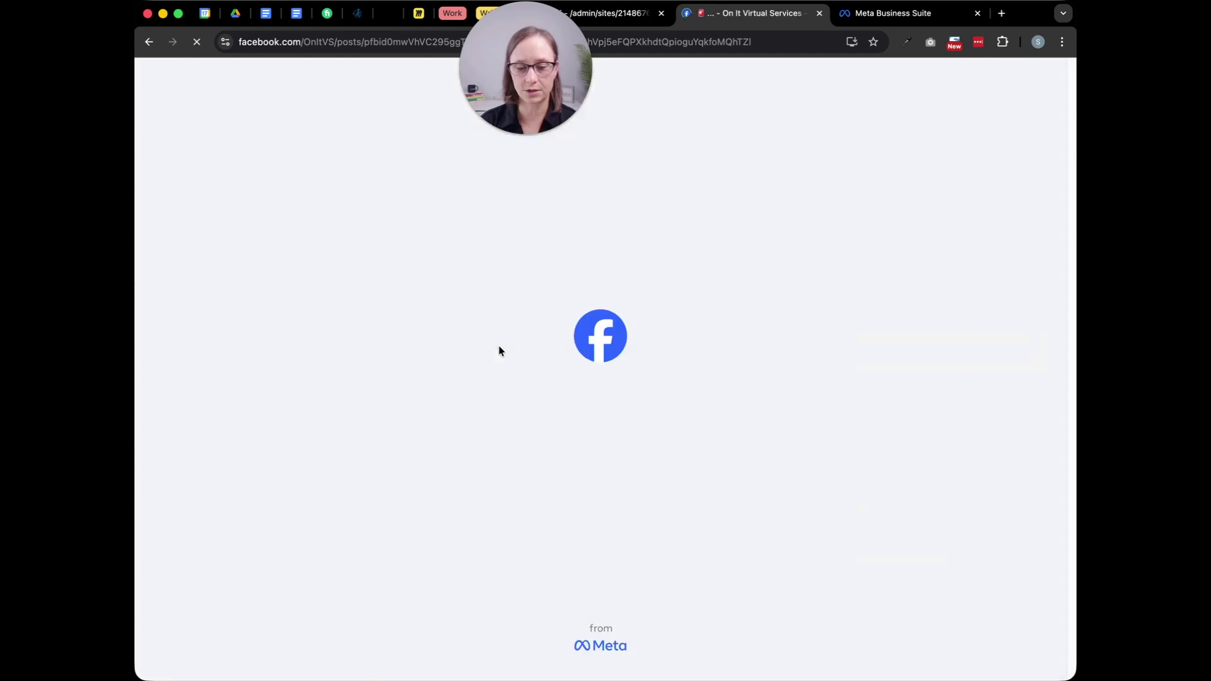
scroll(511, 338, down, 10)
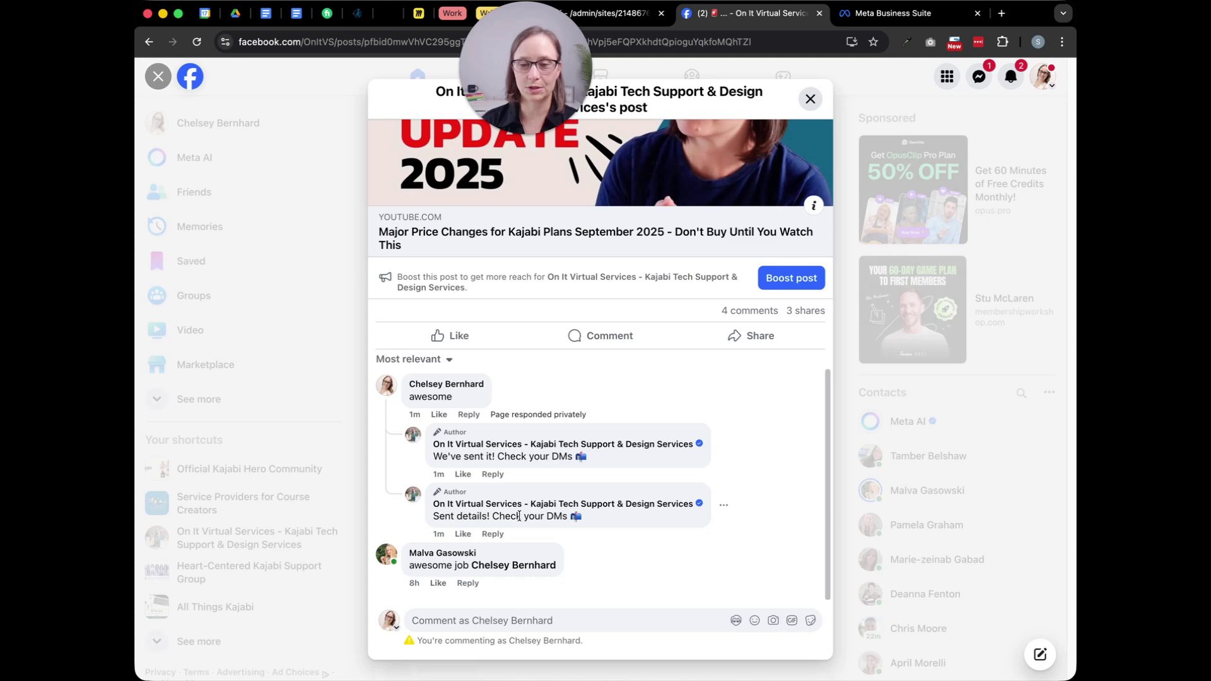
mouse_move(526, 502)
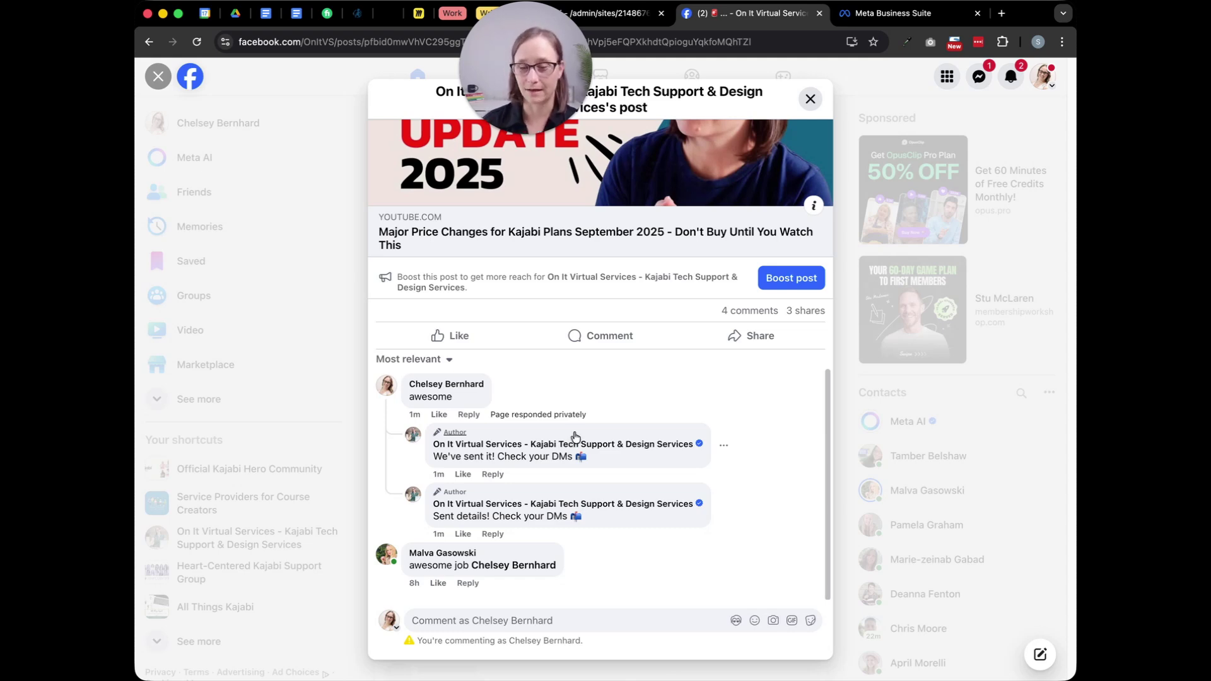
Return to the Kajabi inbox conversation showing the free checklist message and its attachment.
click(636, 19)
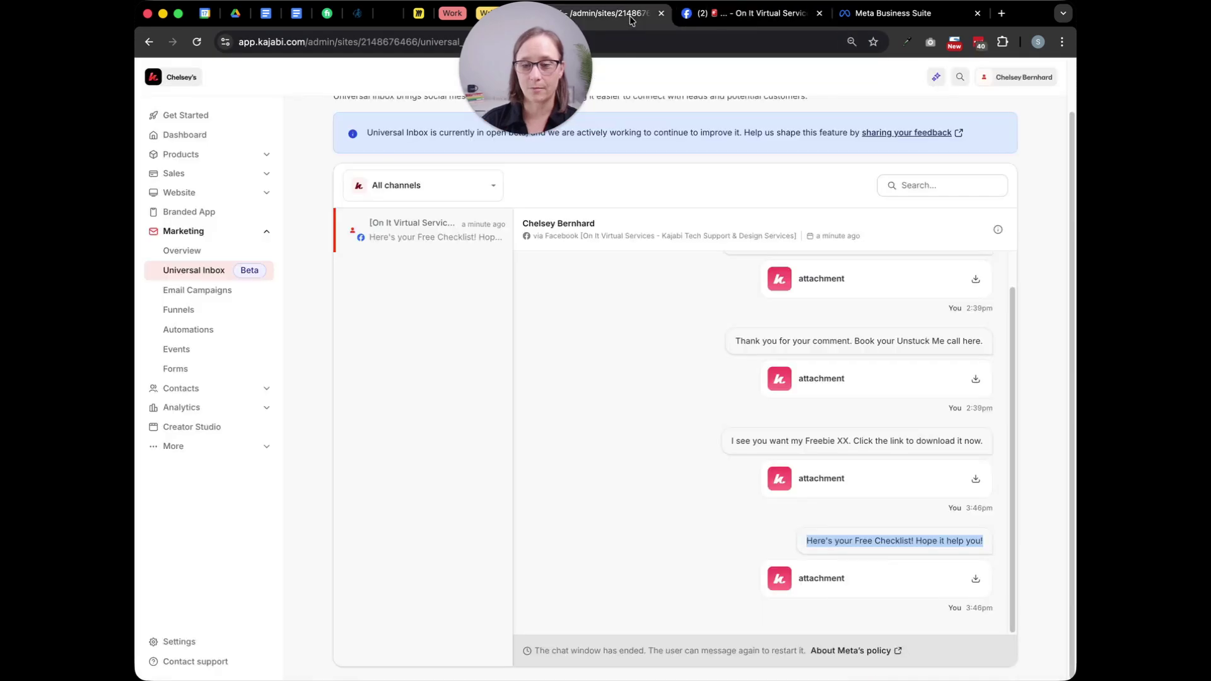
scroll(683, 395, up, 1)
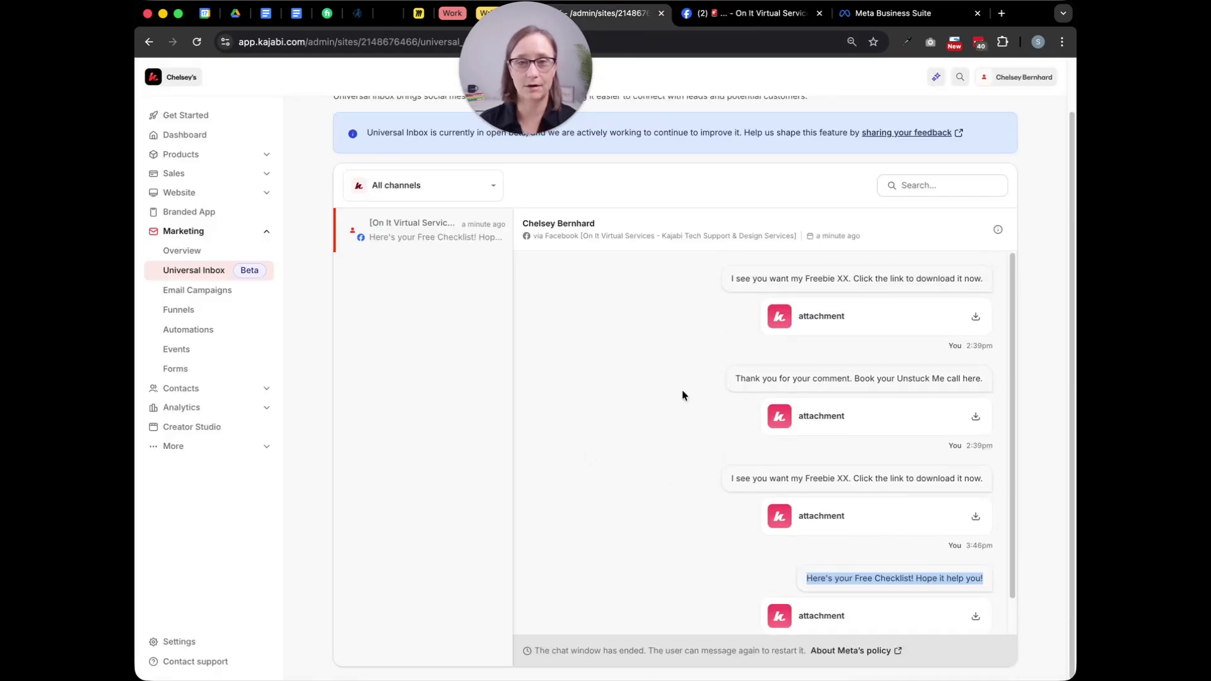
scroll(683, 395, down, 1)
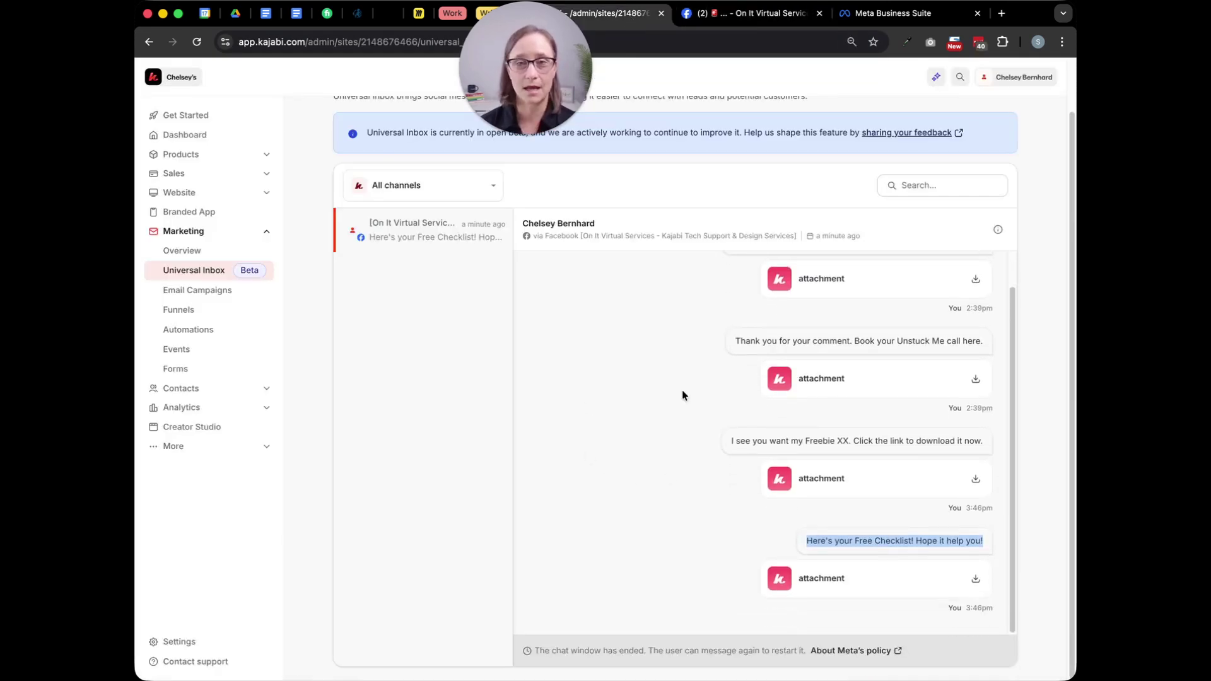